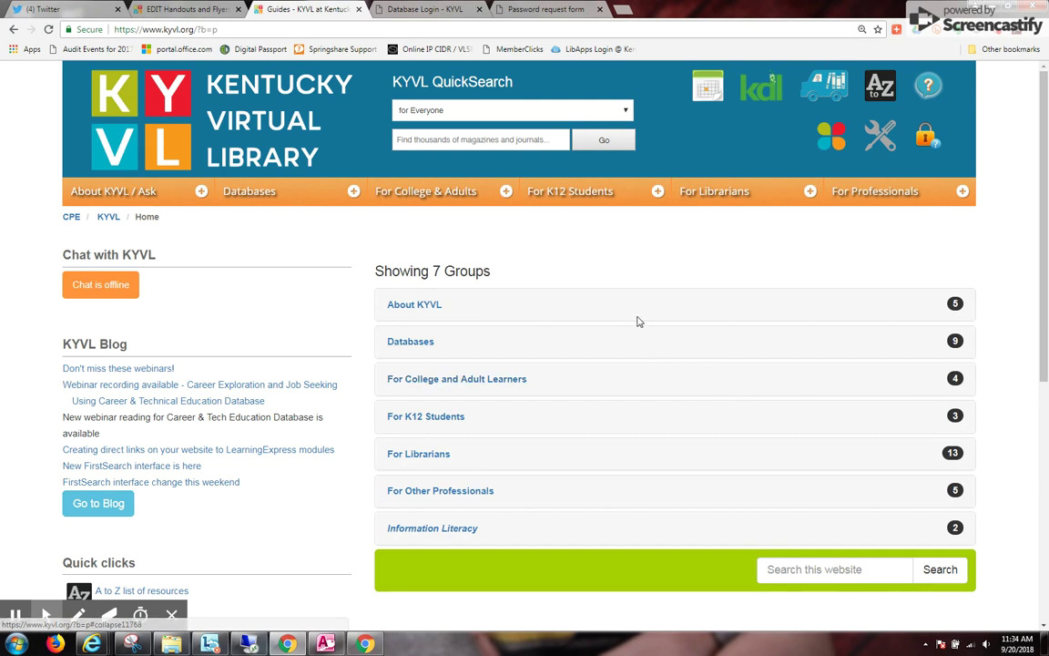
Go to kyvl.org's For K12 Students > Middle resources page and scroll down its resource list.
click(656, 195)
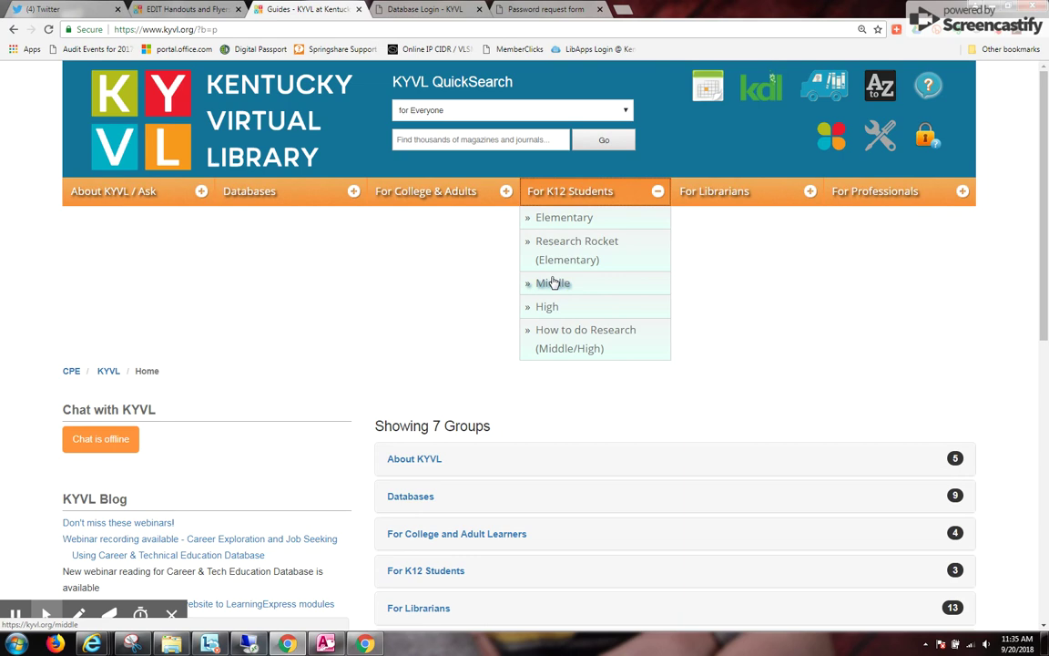
click(553, 284)
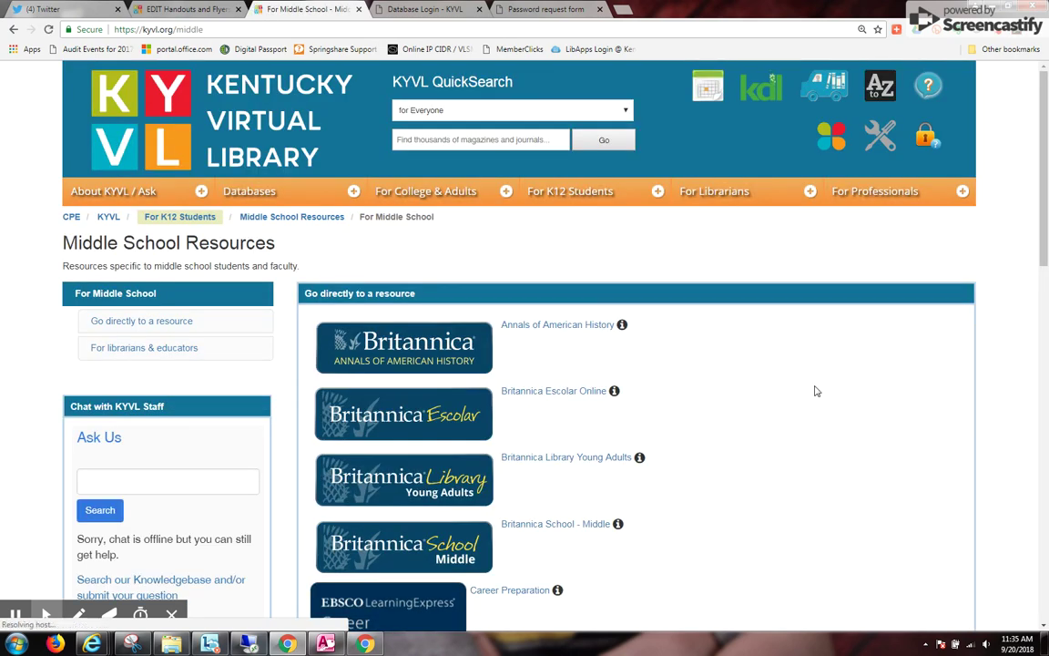
scroll(815, 390, down, 5)
scroll(816, 391, down, 1)
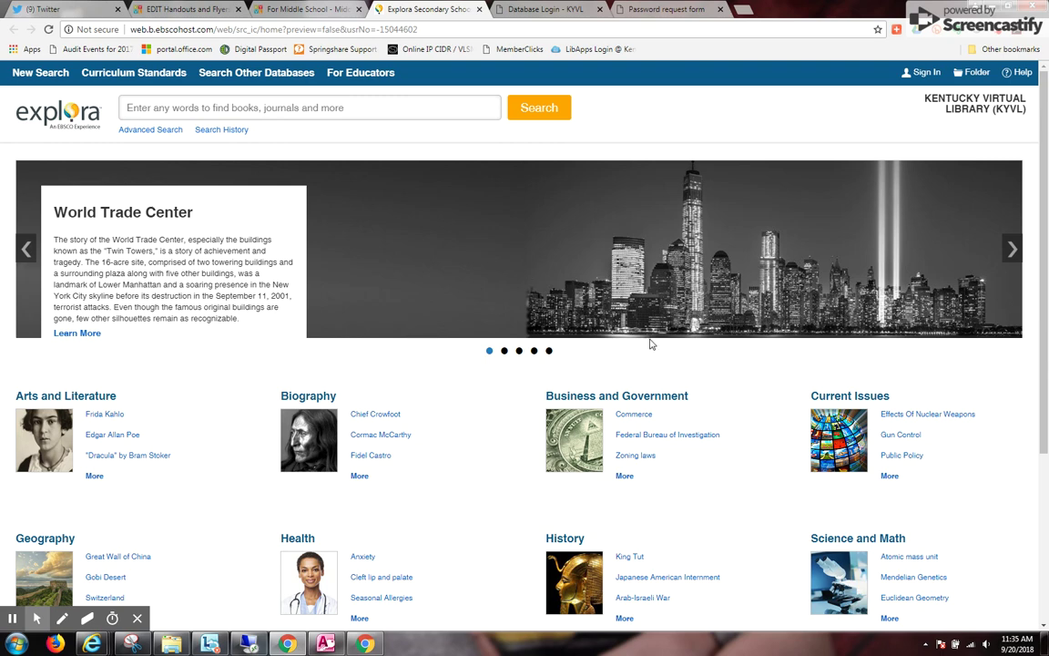
Advance the Explora home page carousel three slides to the Claude Monet feature.
click(1012, 249)
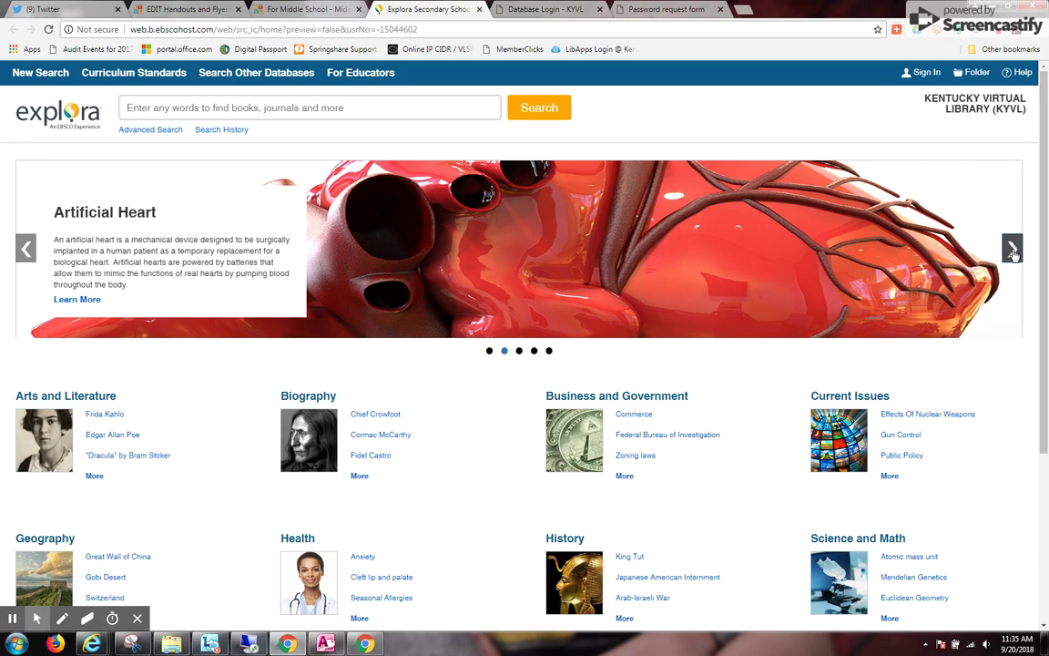
click(1011, 250)
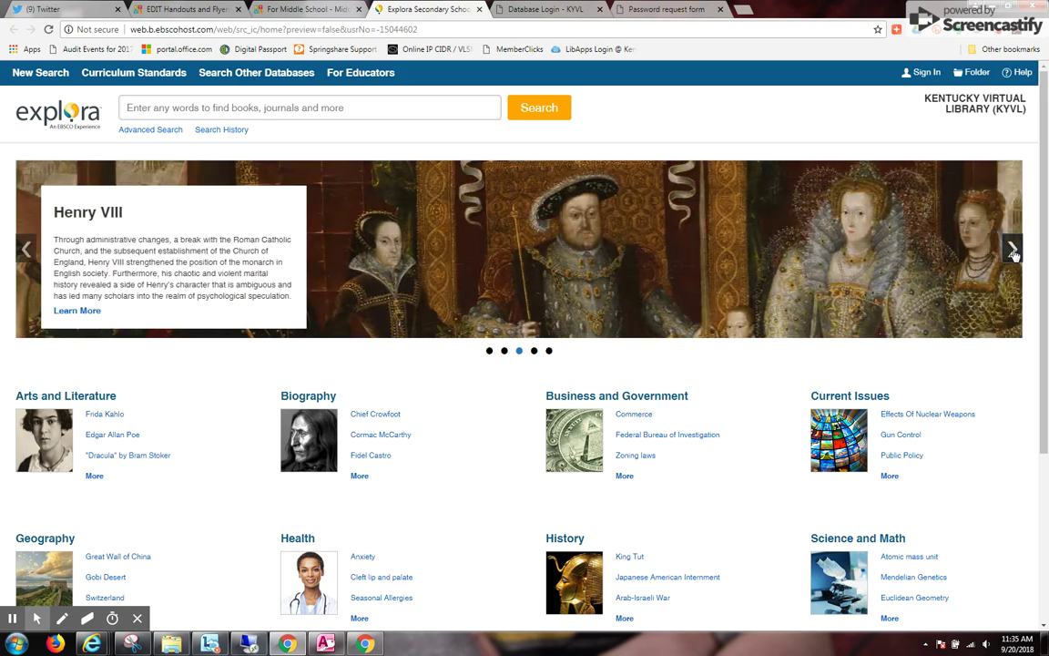
click(1012, 250)
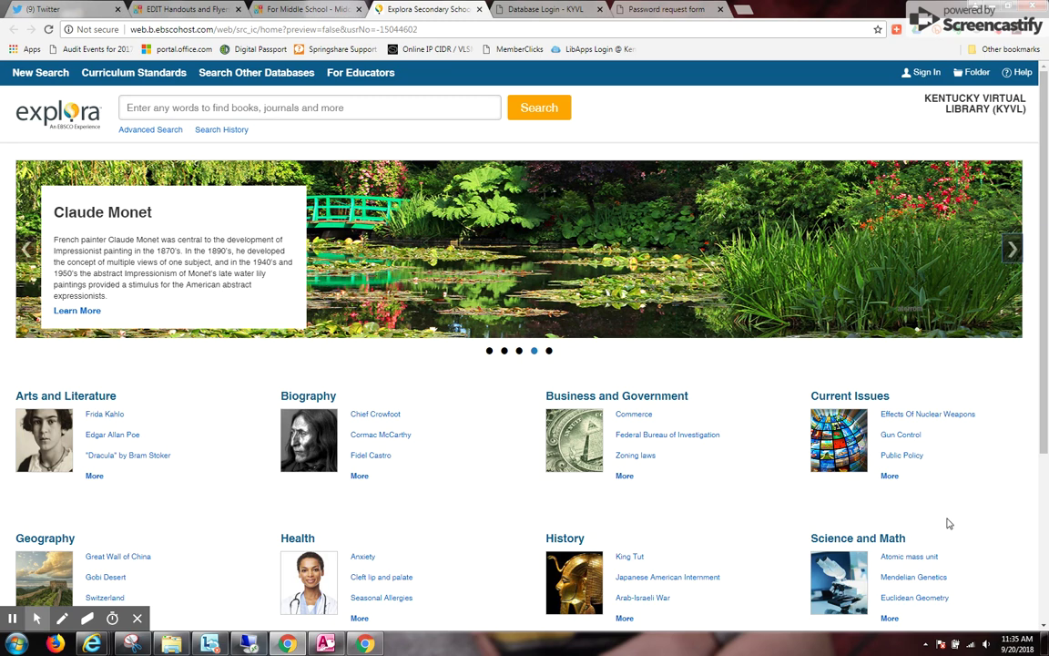
scroll(948, 520, down, 2)
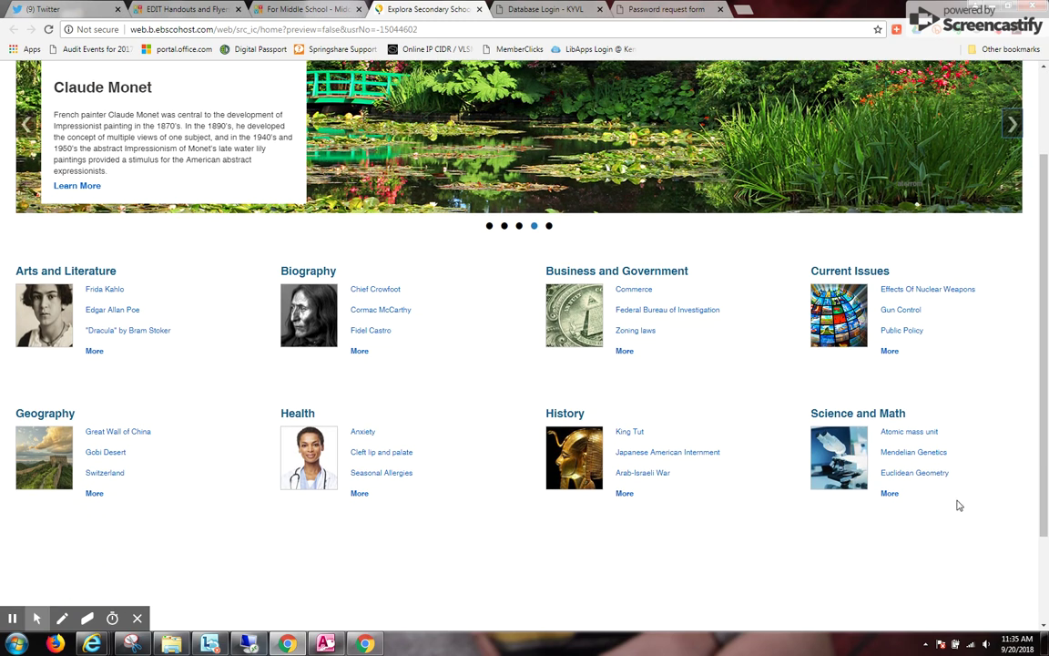
scroll(957, 505, up, 2)
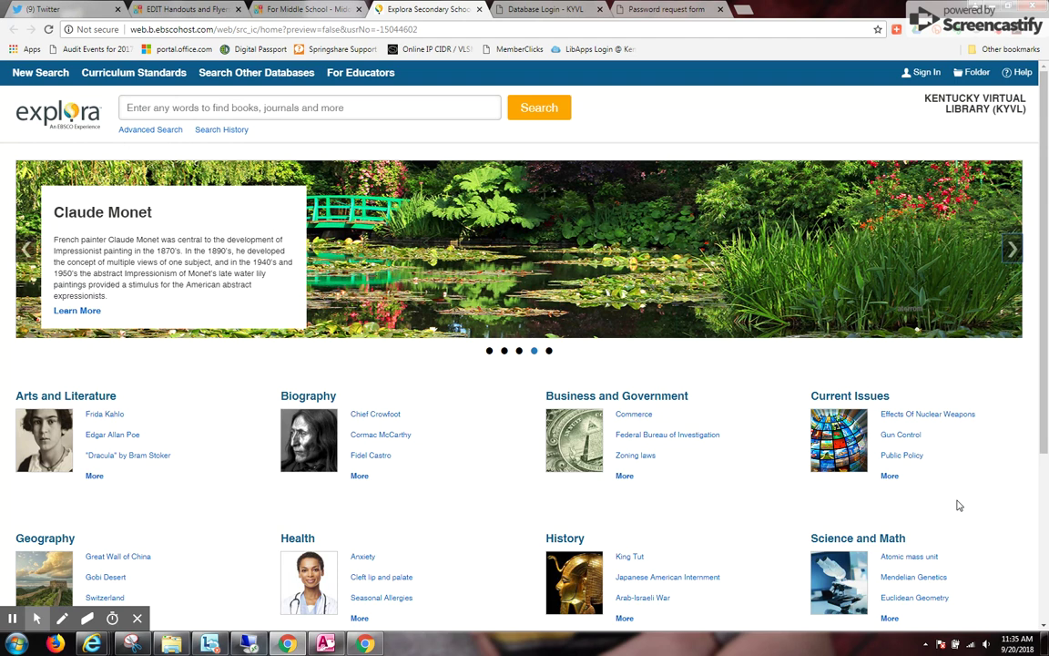
Type 'civil rights' and pick the 'civil rights movement 1960s' suggestion to run the search.
click(377, 107)
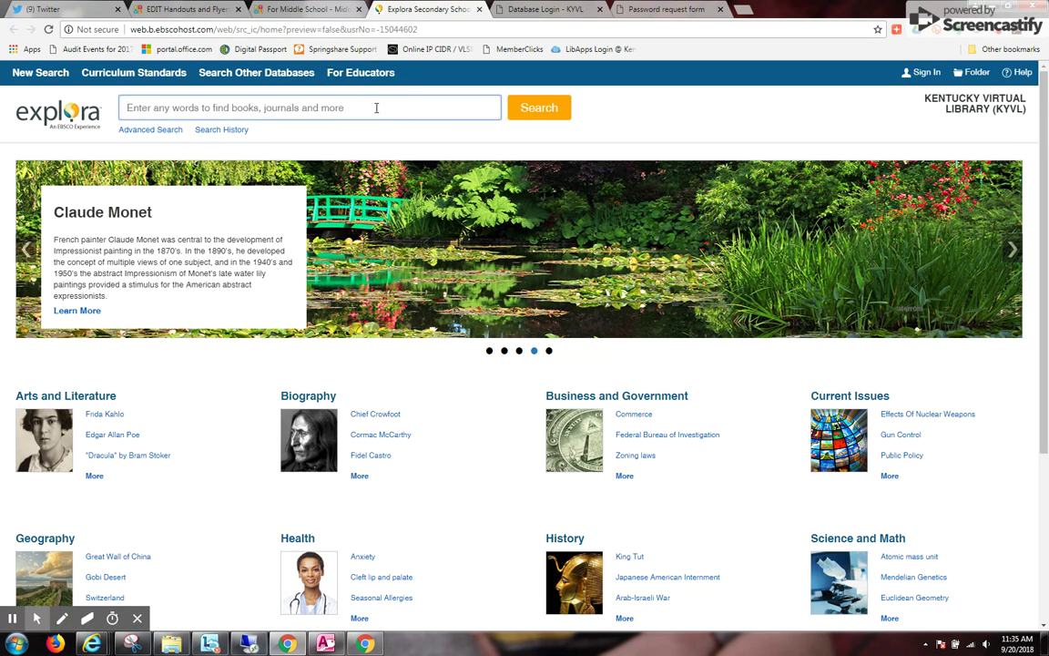
text(civil)
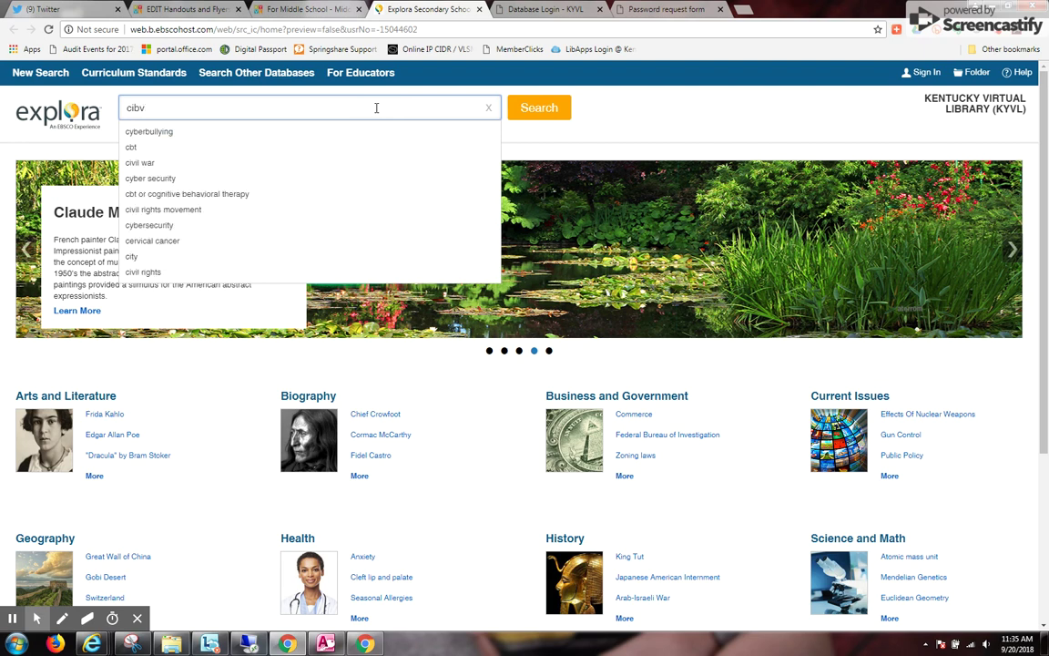
text( rights)
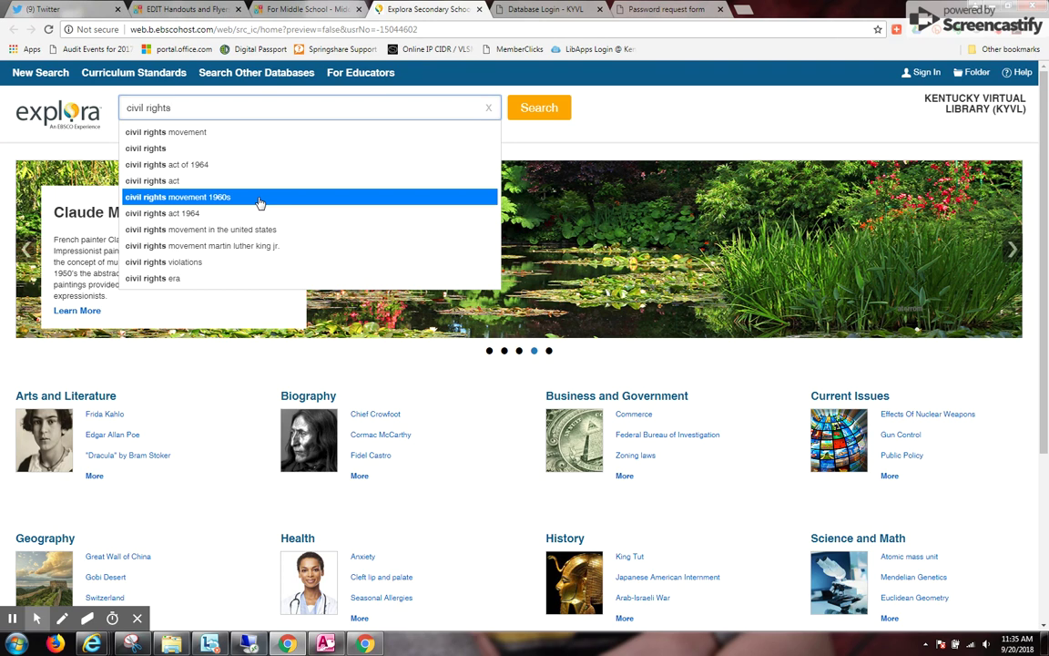
click(259, 201)
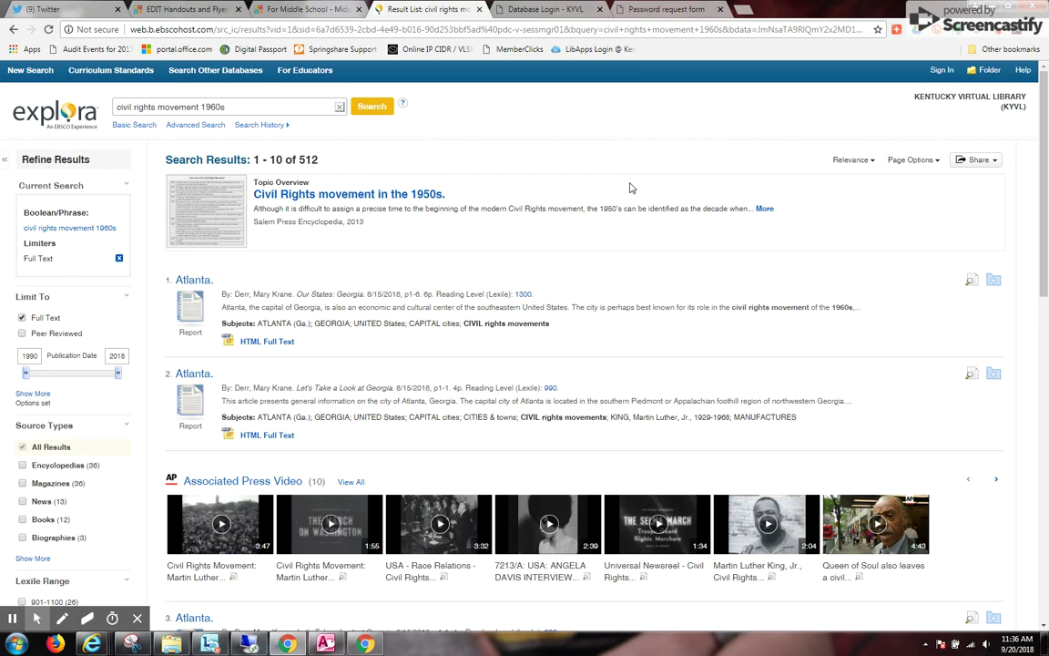
scroll(646, 226, down, 5)
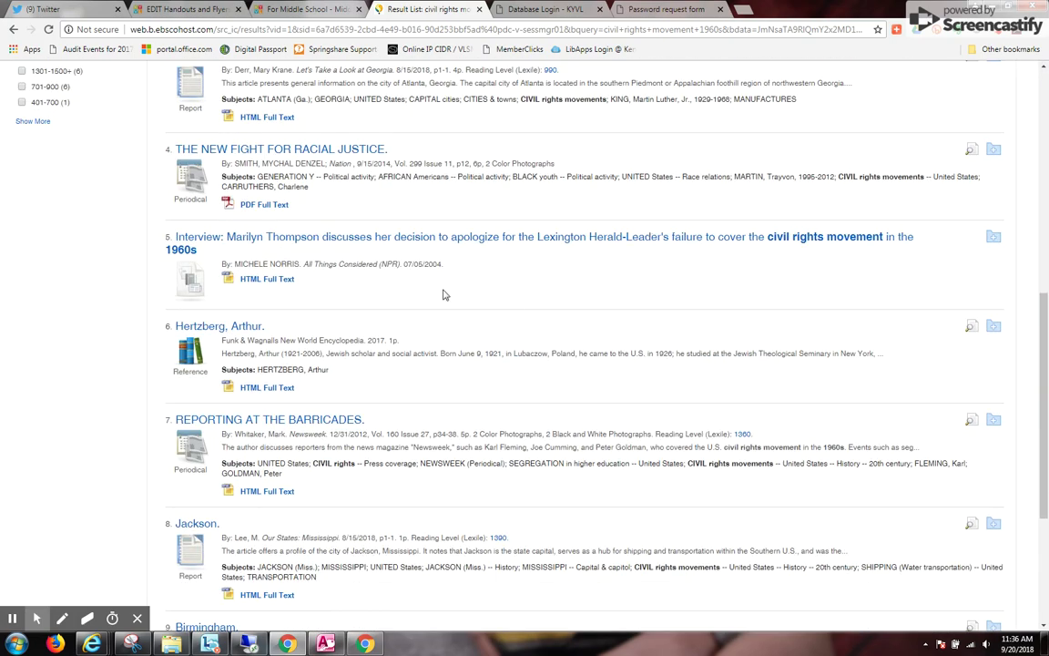
scroll(539, 340, down, 3)
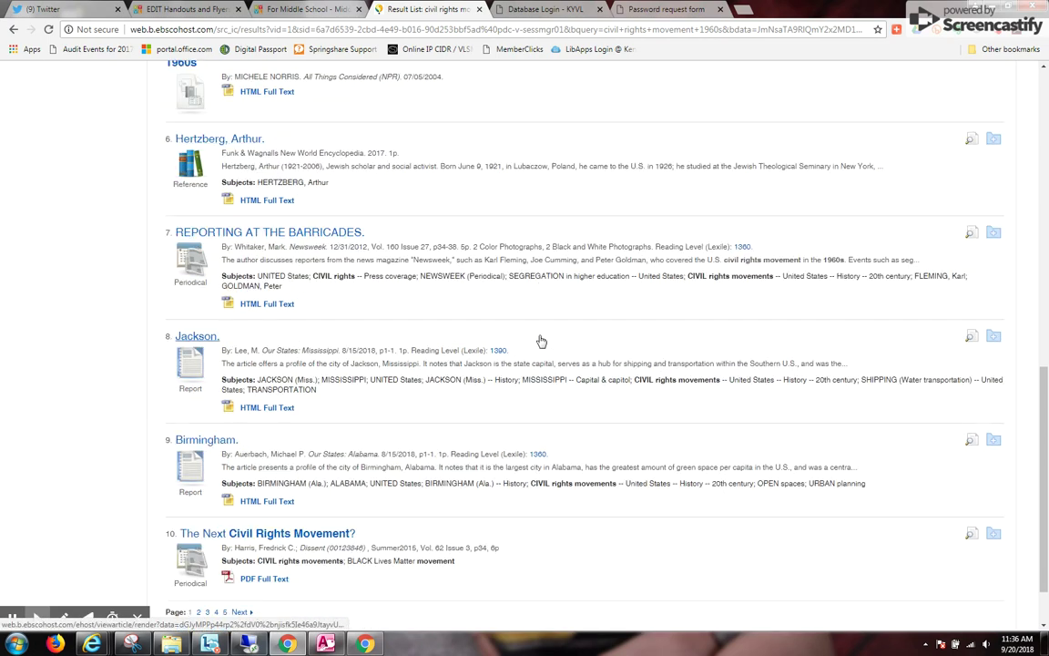
scroll(541, 341, down, 2)
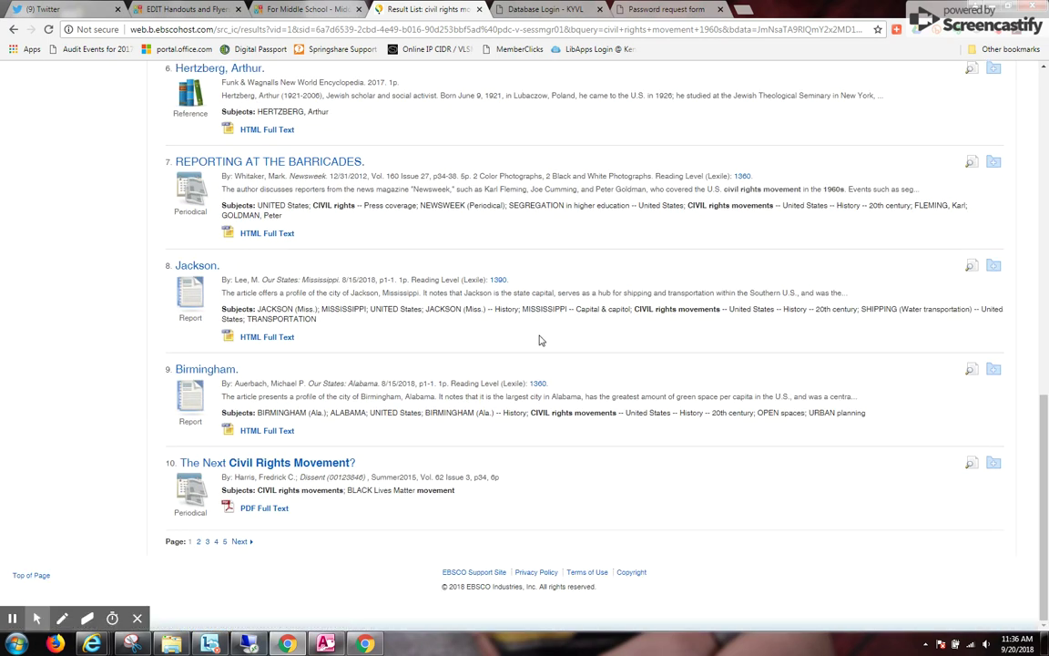
scroll(410, 461, up, 10)
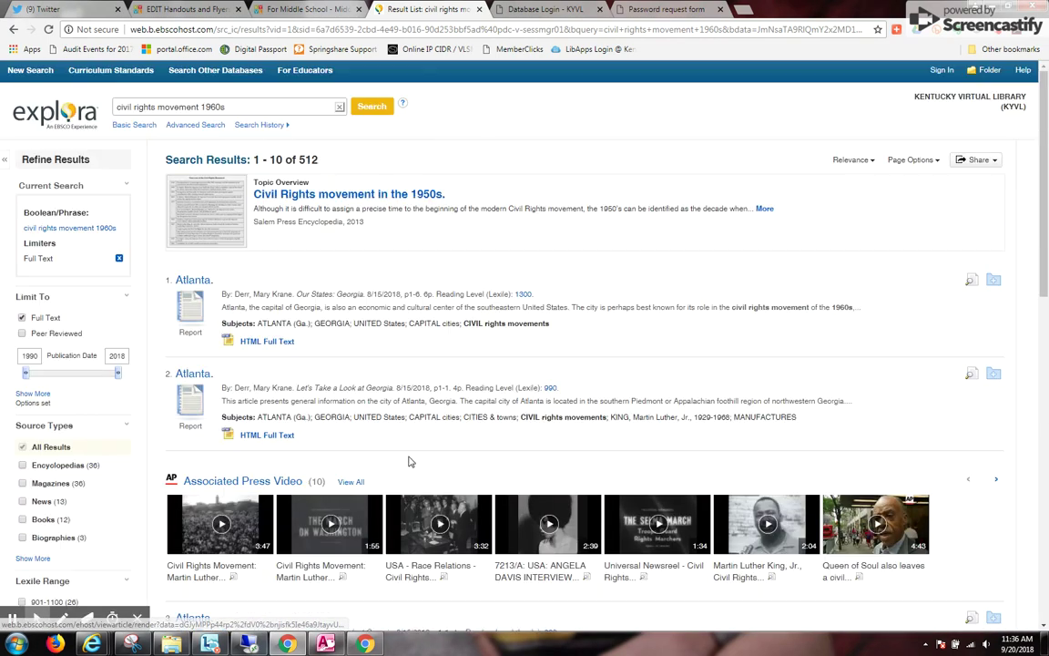
Open the 'Civil Rights movement in the 1950s' Topic Overview and check its translation languages without translating.
click(343, 202)
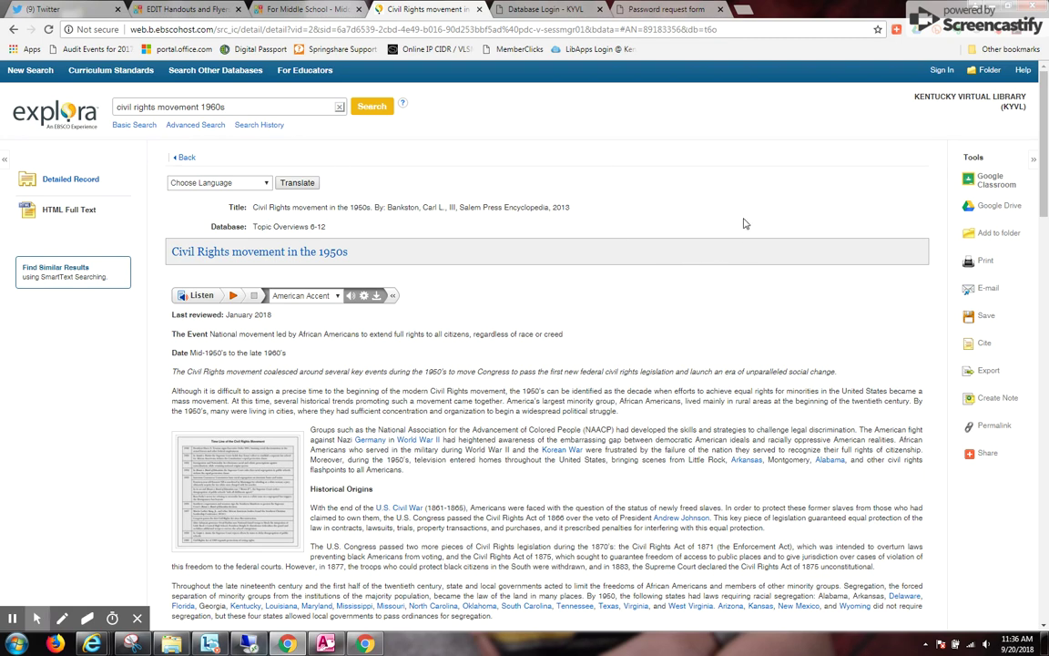
click(262, 183)
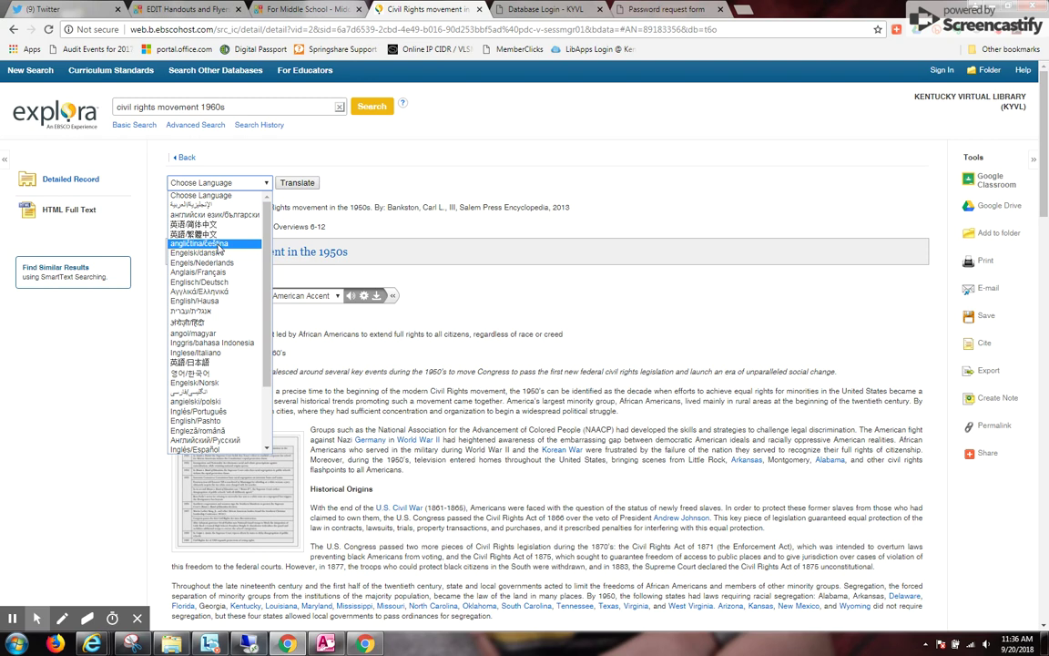
click(370, 197)
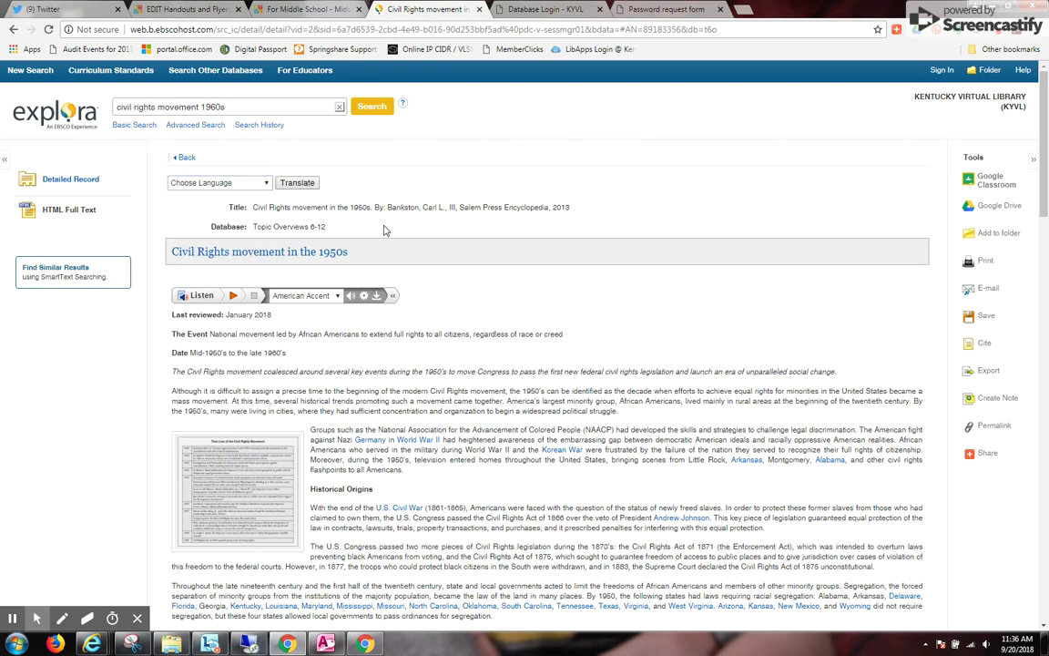
Play, pause and stop the article's read-aloud, keeping the American Accent voice.
click(233, 297)
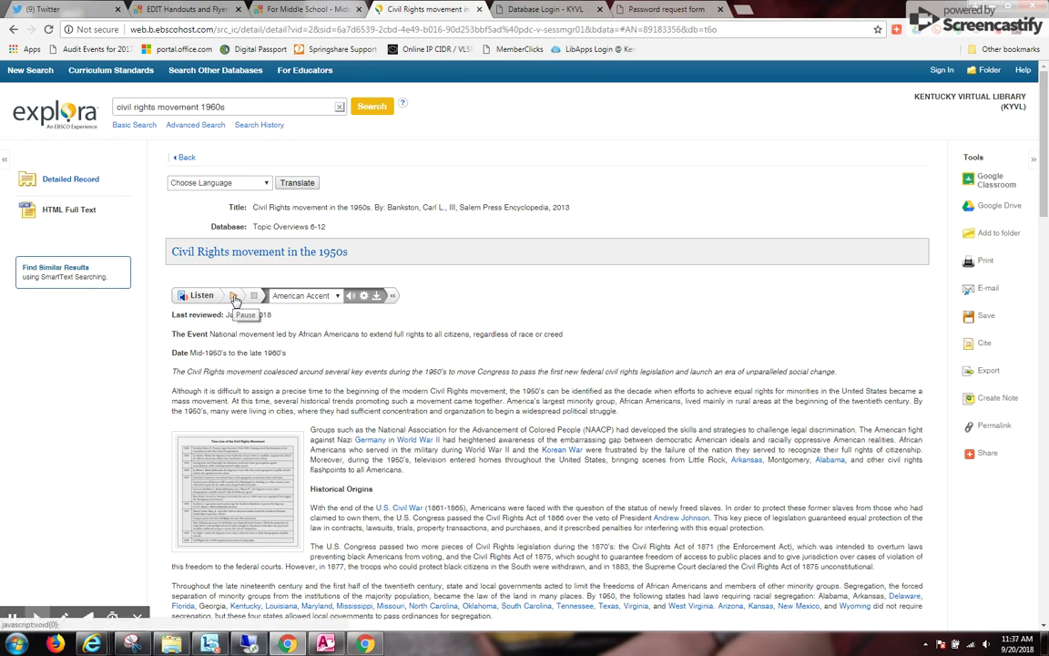
click(235, 297)
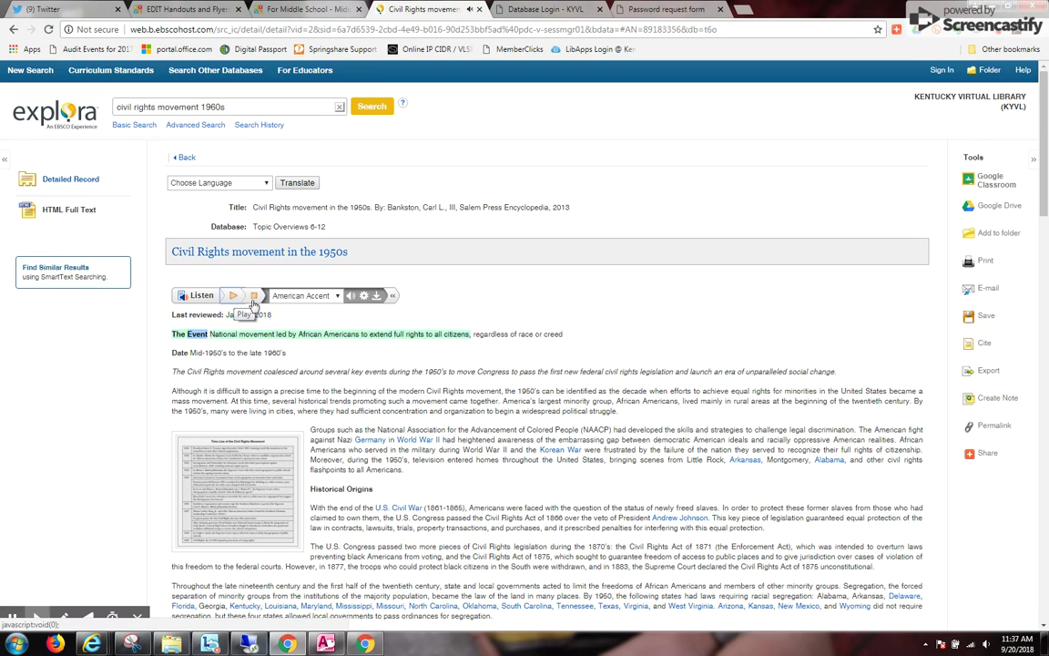
click(254, 297)
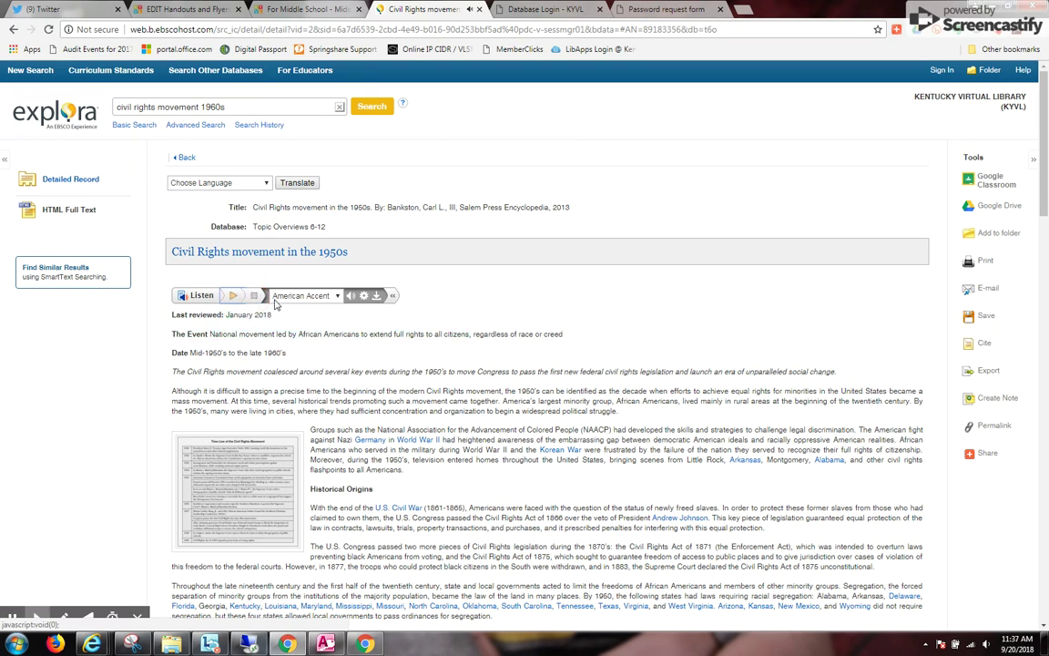
click(337, 297)
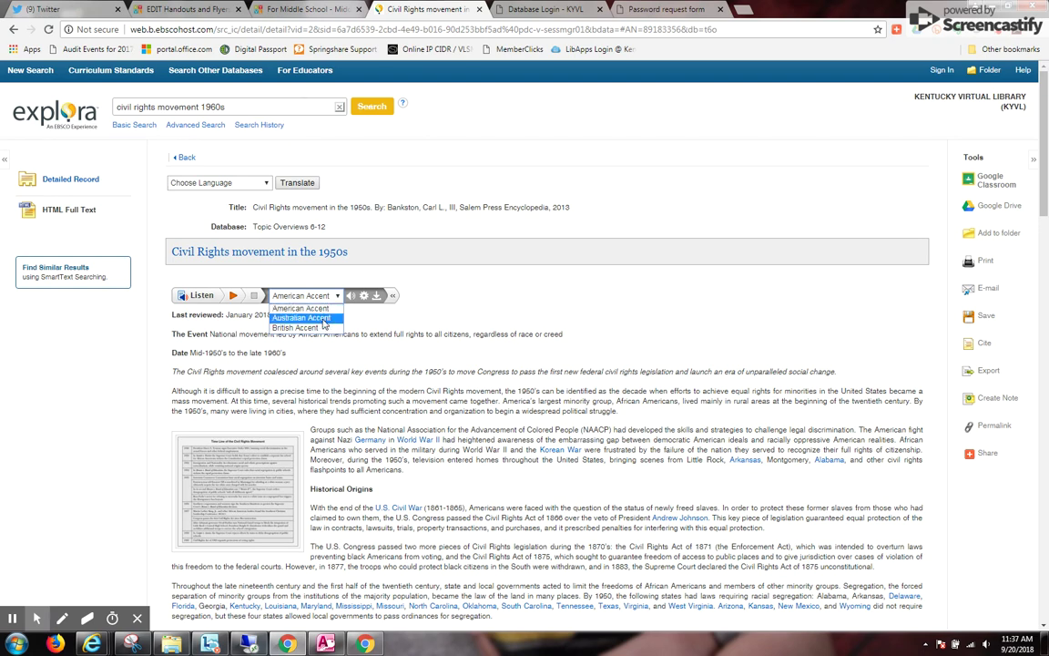
click(327, 315)
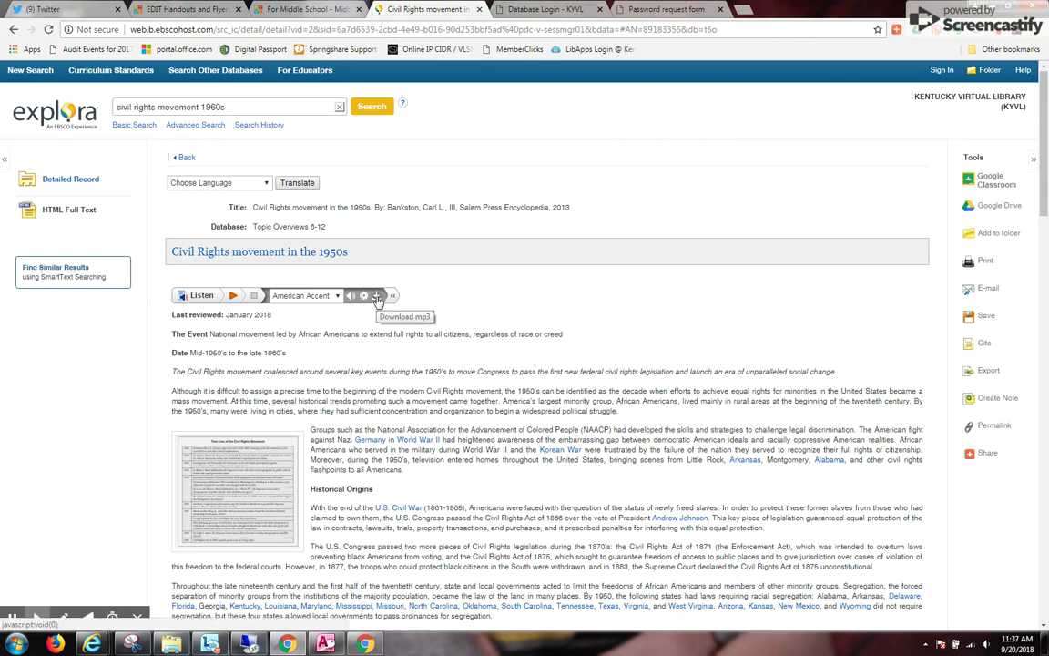
scroll(574, 456, down, 5)
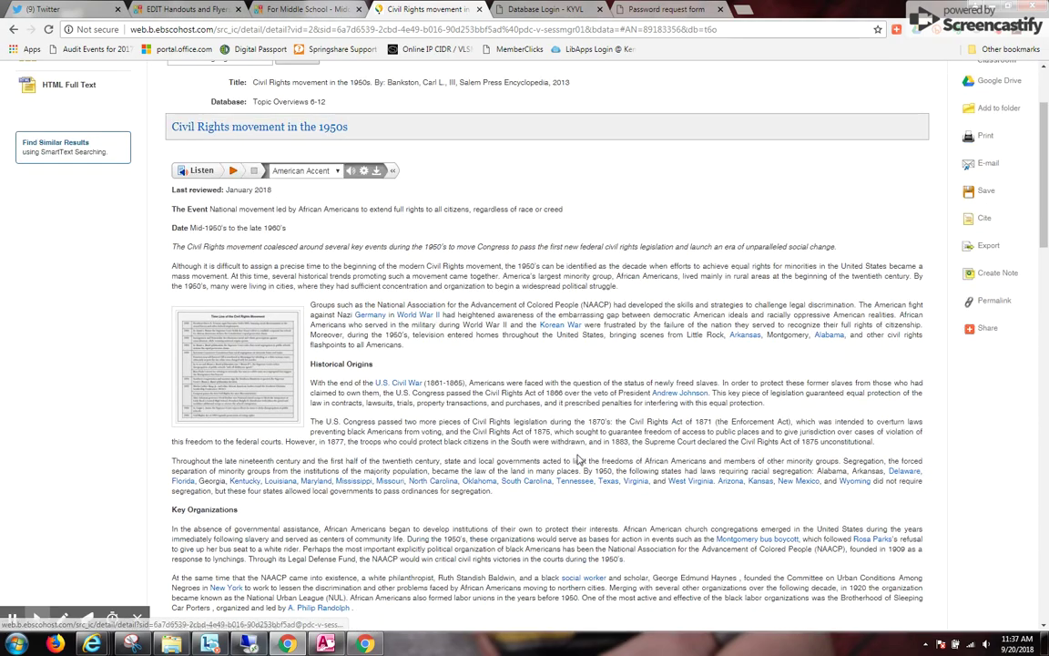
scroll(578, 456, down, 6)
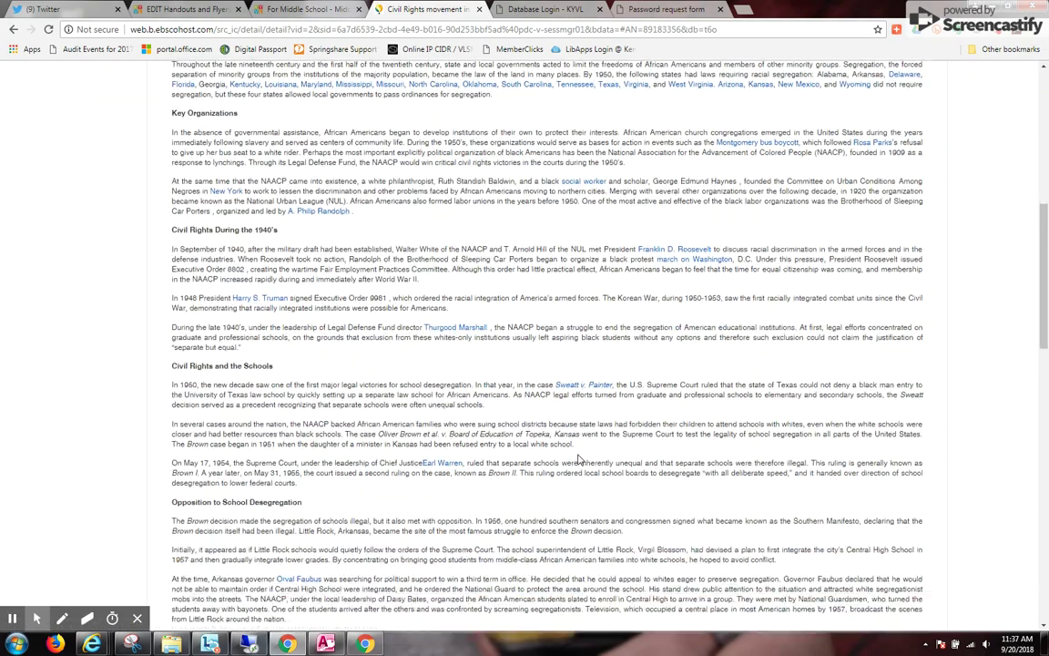
scroll(578, 460, down, 9)
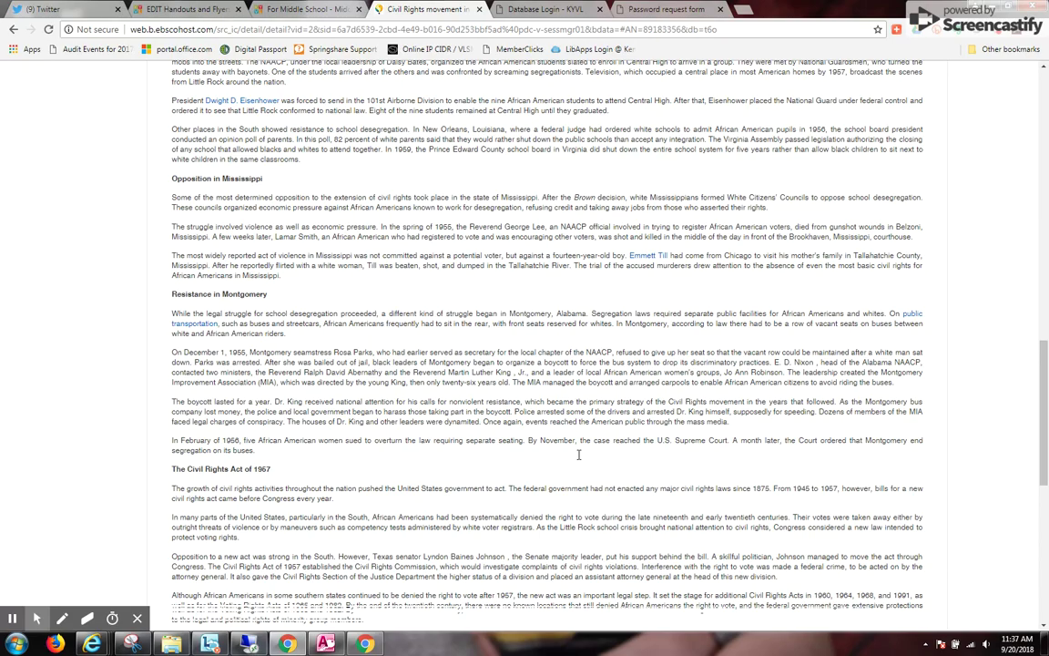
scroll(578, 460, down, 5)
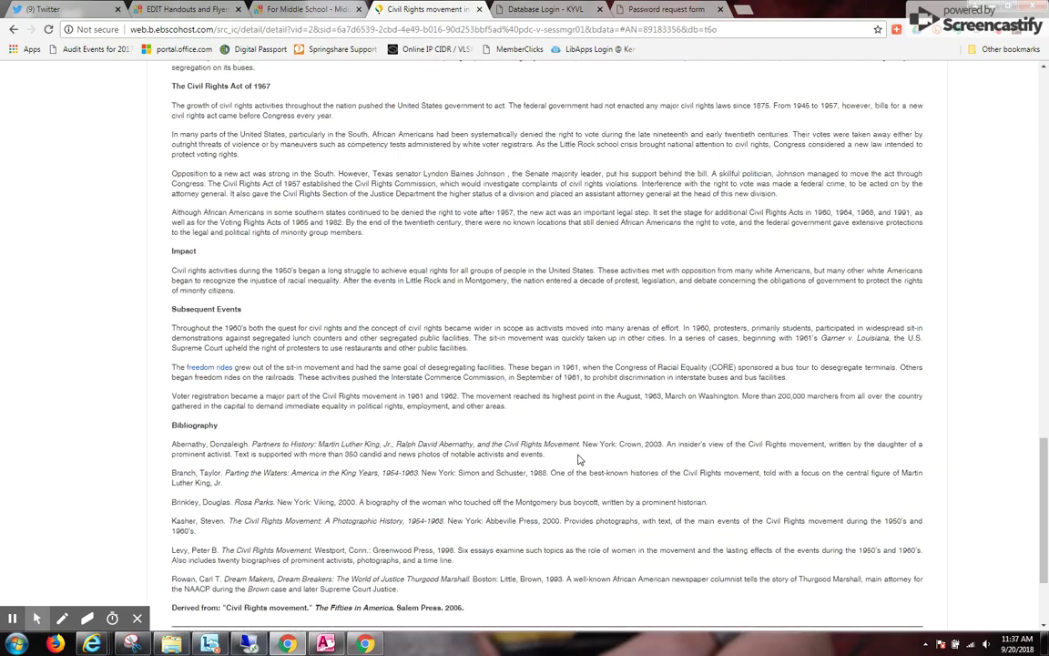
scroll(578, 460, up, 20)
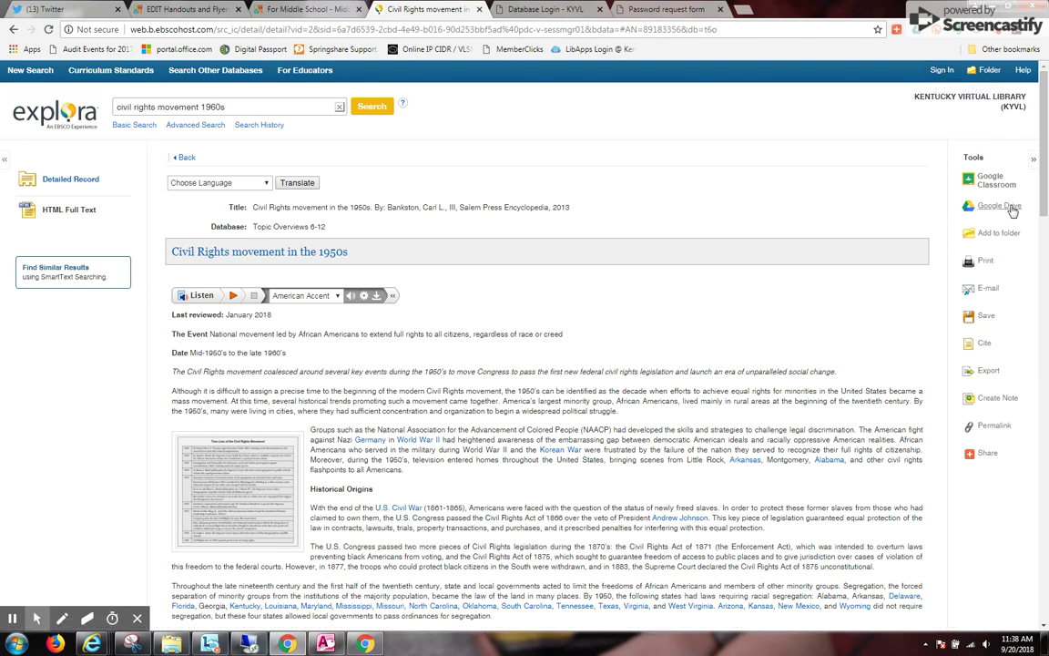
click(988, 288)
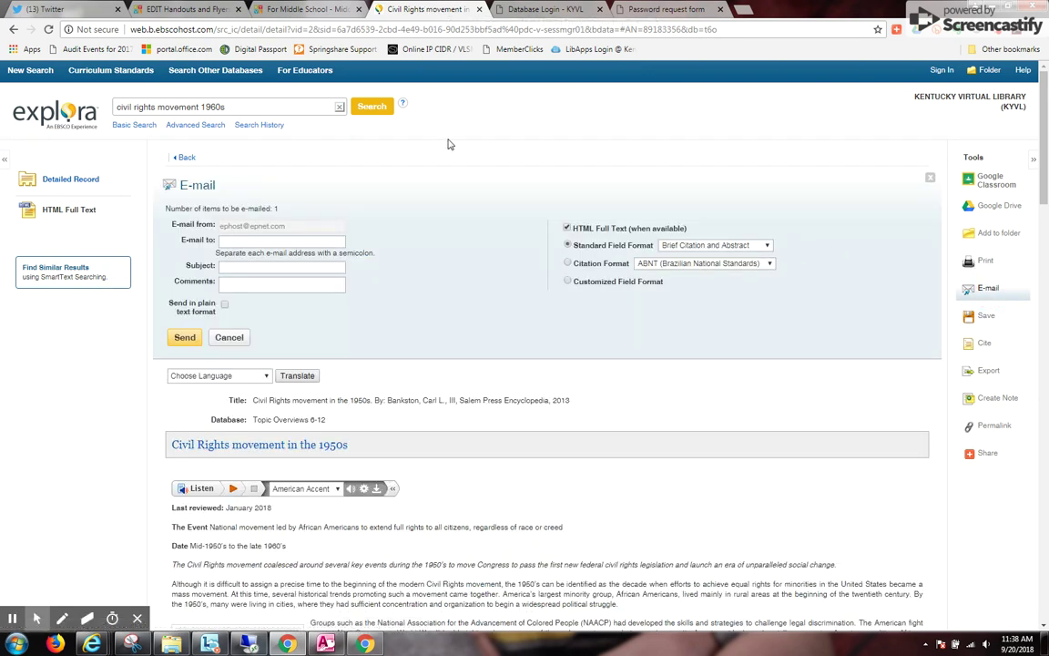
click(569, 263)
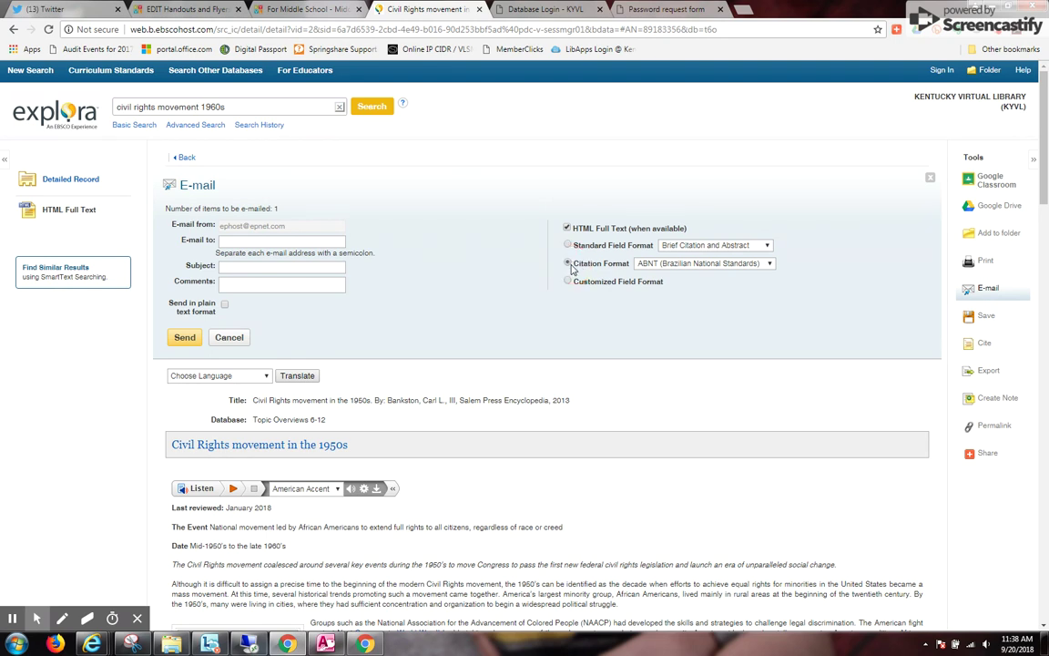
click(719, 265)
click(726, 343)
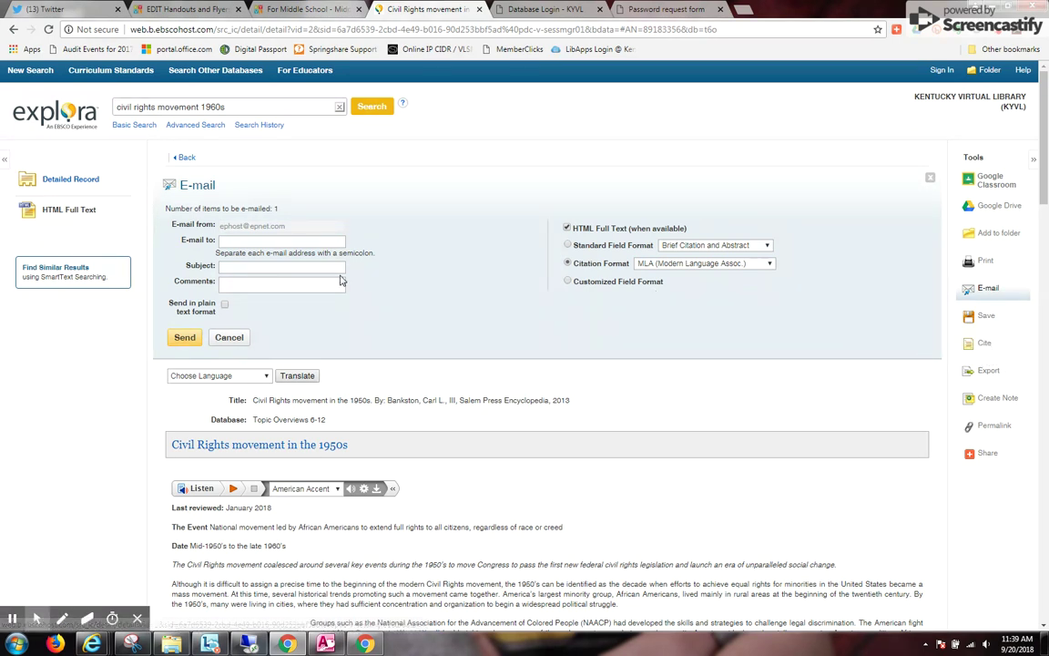
click(230, 339)
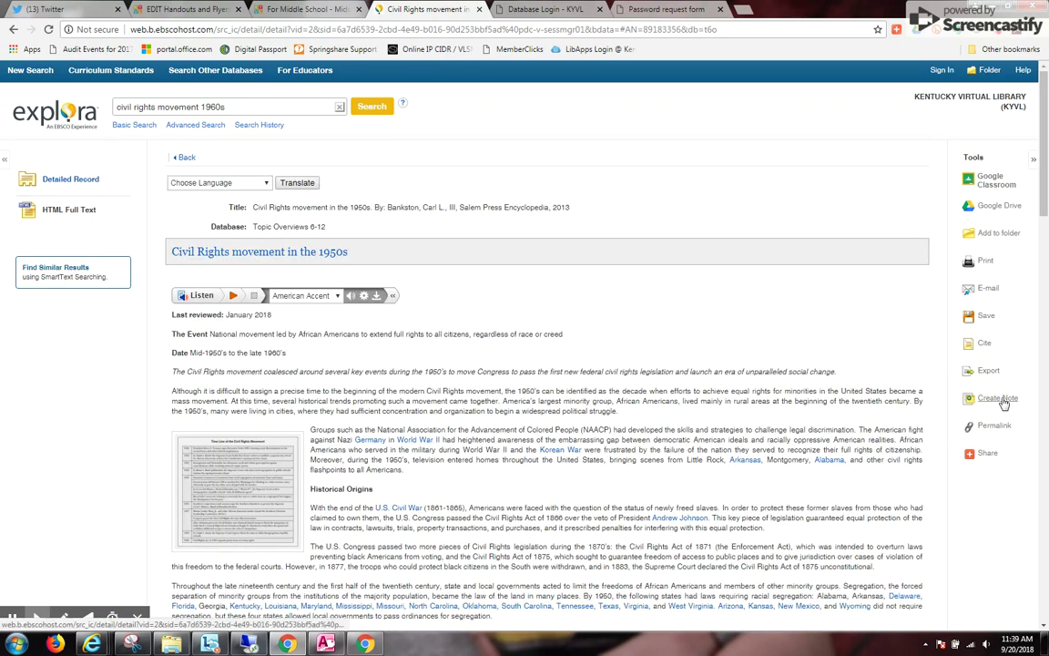
click(982, 346)
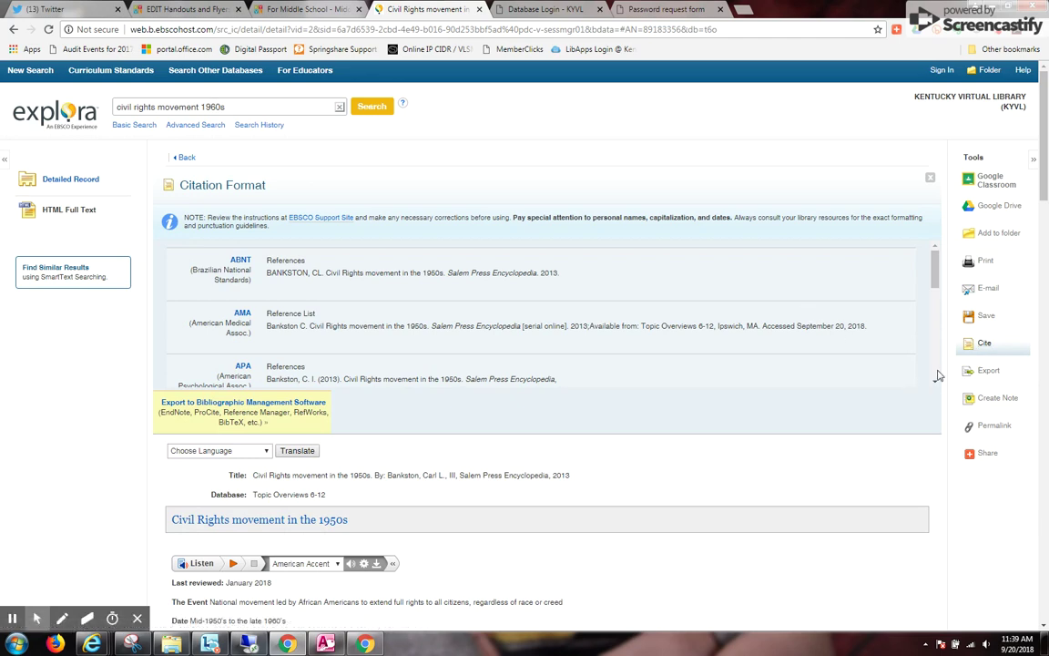
scroll(937, 370, down, 5)
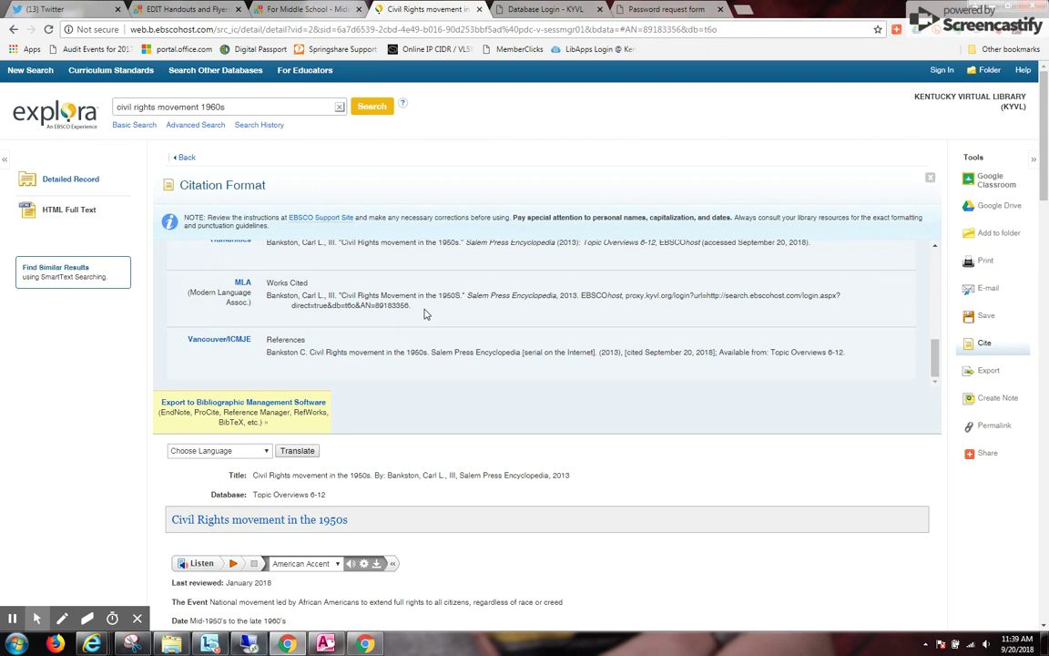
drag(412, 305, 593, 300)
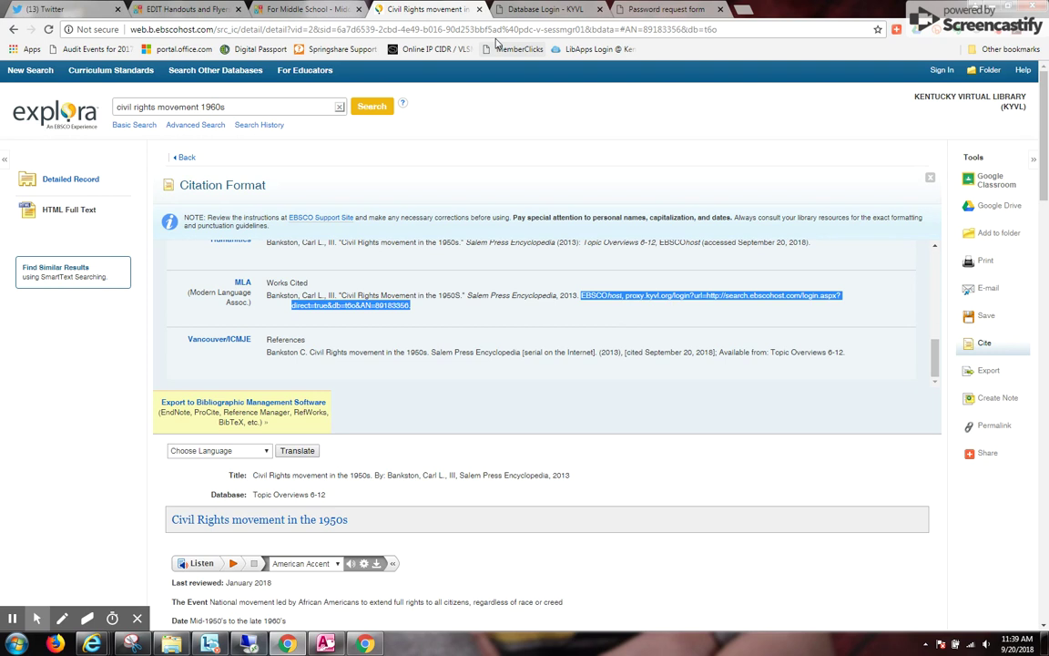
click(455, 30)
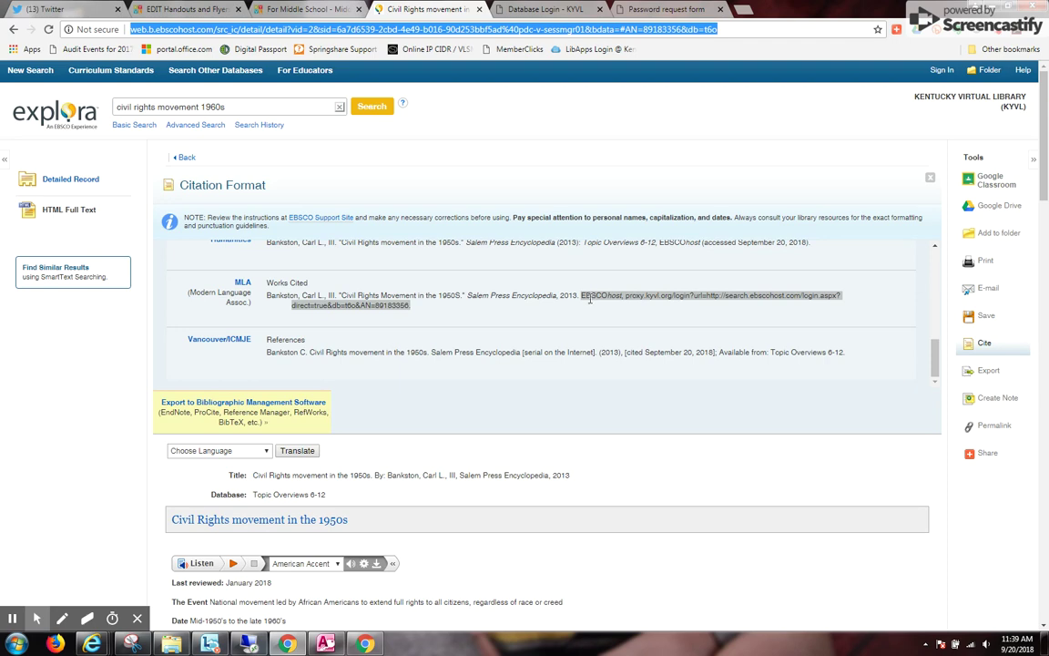
click(590, 298)
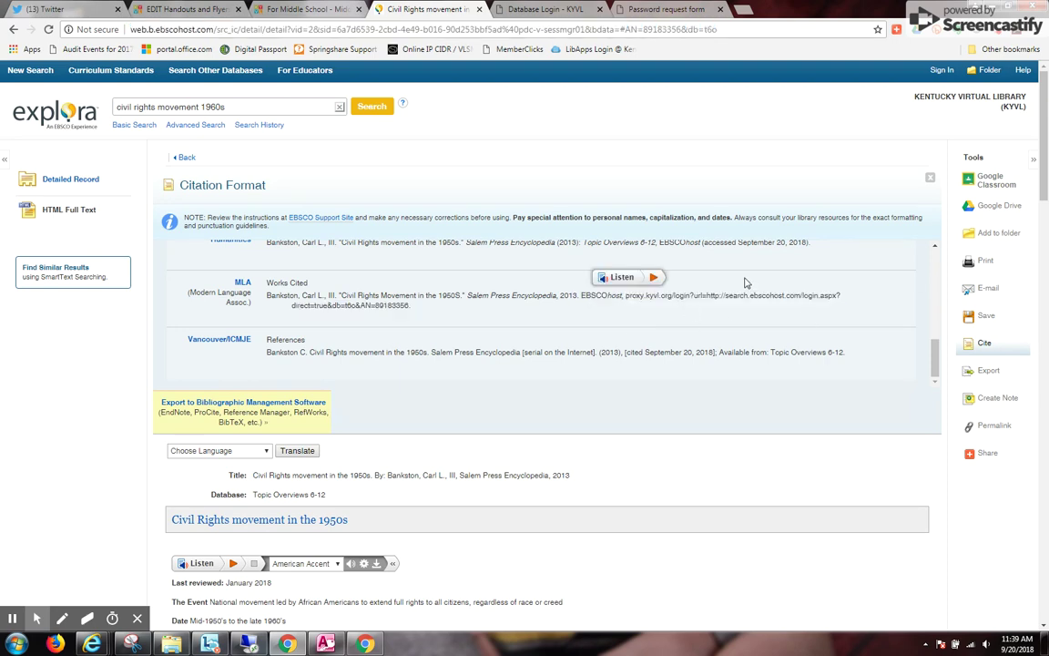
click(987, 345)
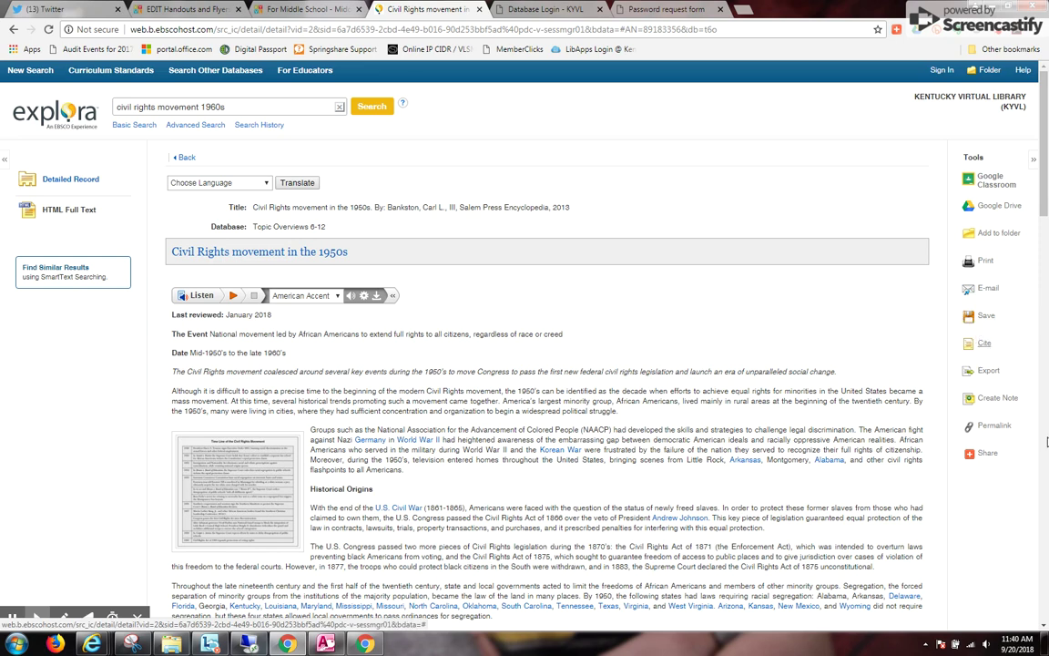
Show and select the article's permalink, then return to the 512-result list.
click(1000, 426)
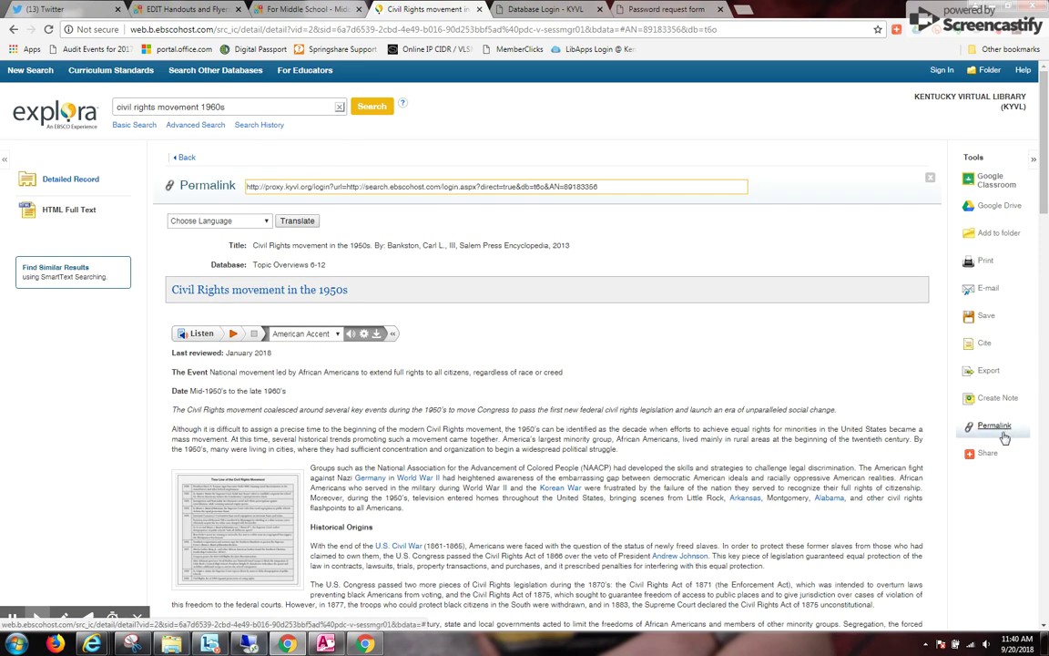
click(527, 186)
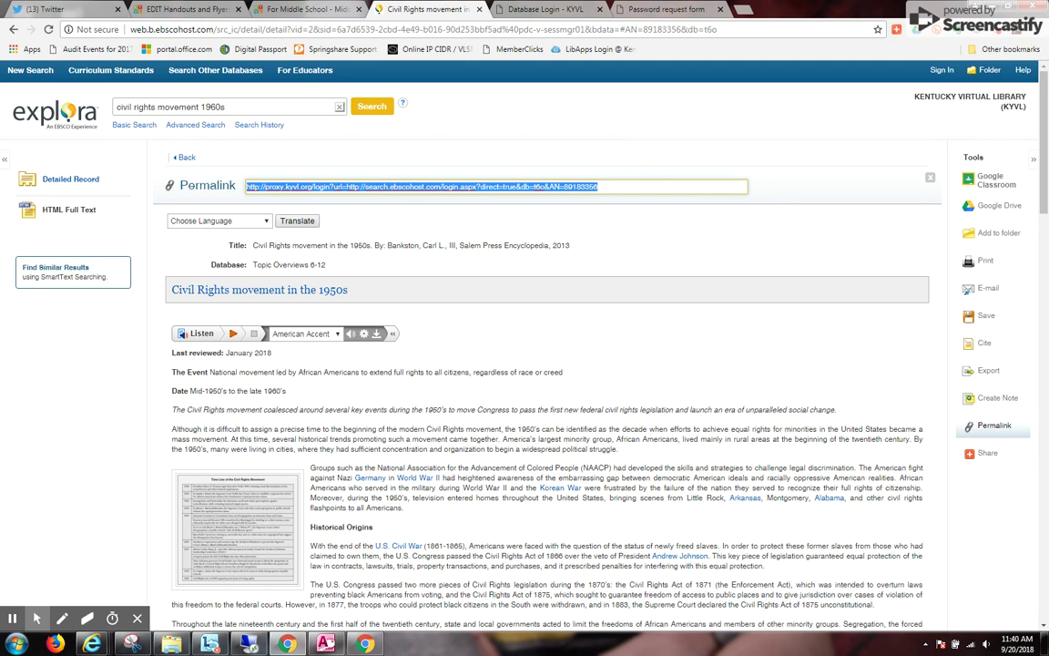
click(186, 162)
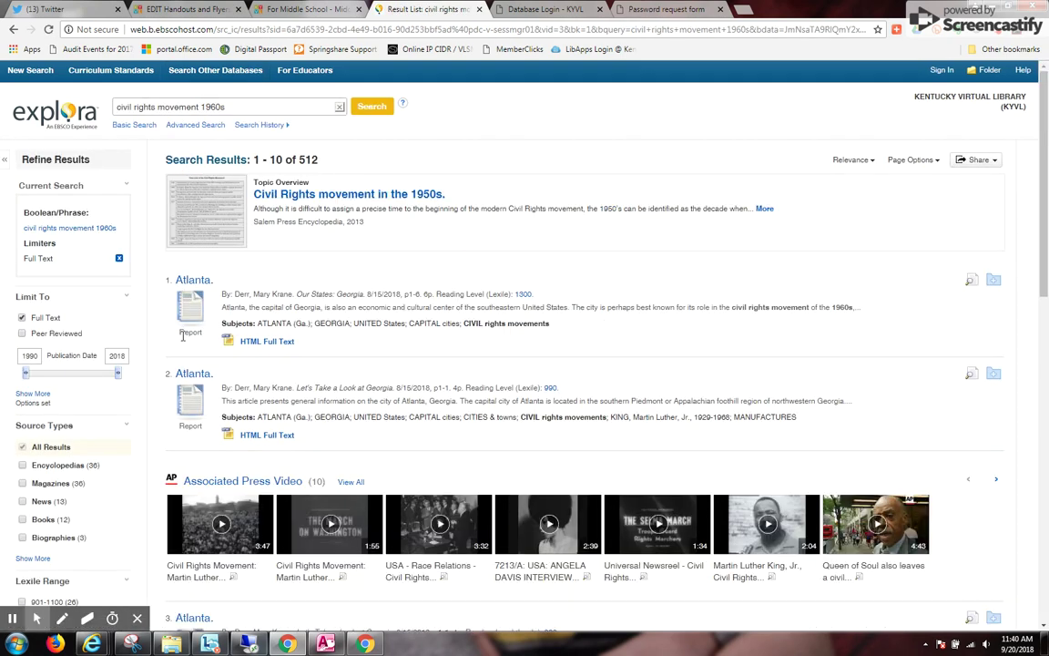
scroll(182, 336, down, 3)
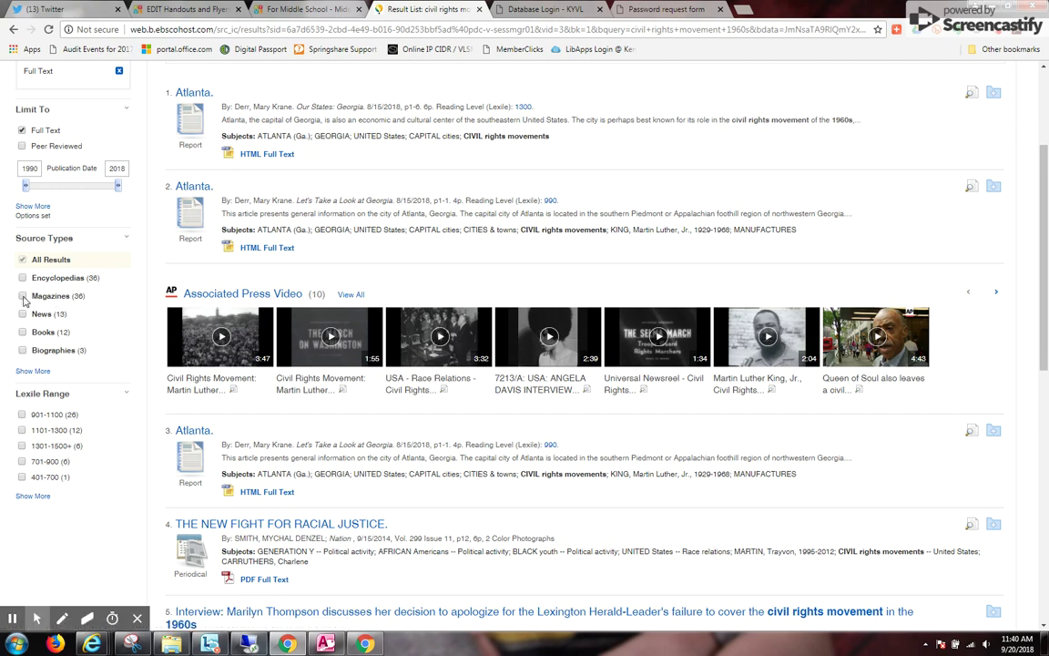
scroll(27, 292, up, 2)
scroll(32, 287, down, 1)
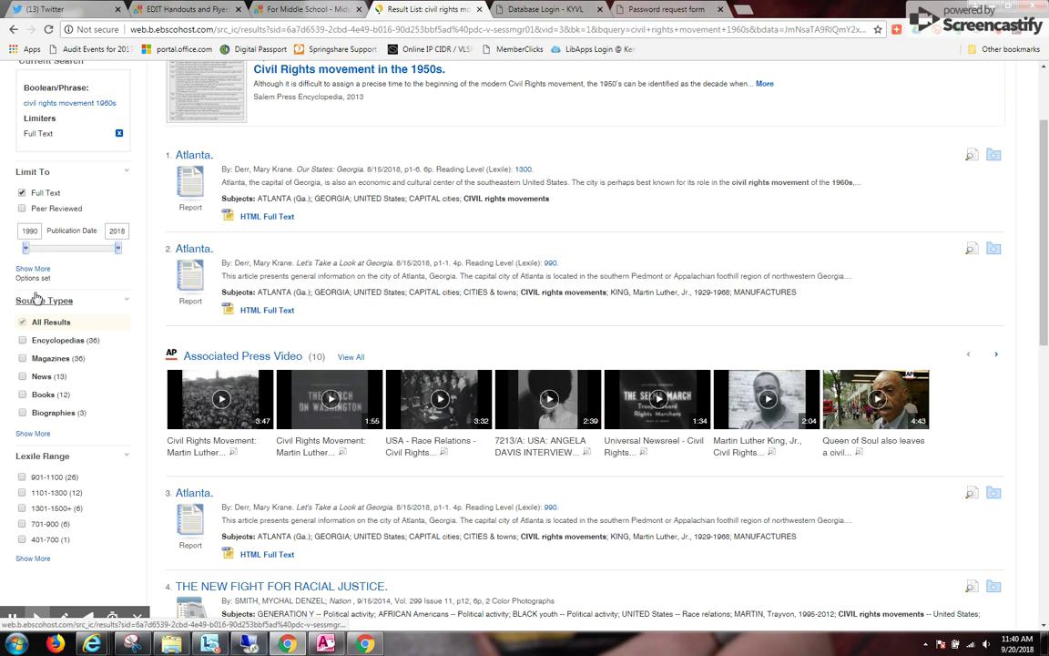
Limit the results to the Magazines source type, leaving 36, and review the list.
click(24, 360)
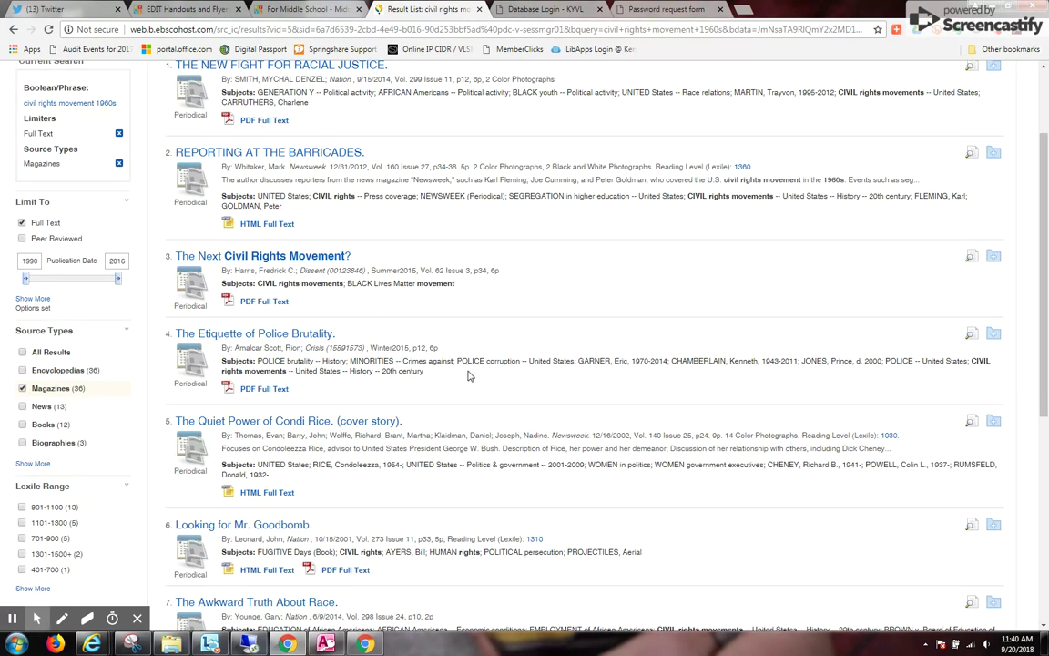
scroll(469, 374, down, 1)
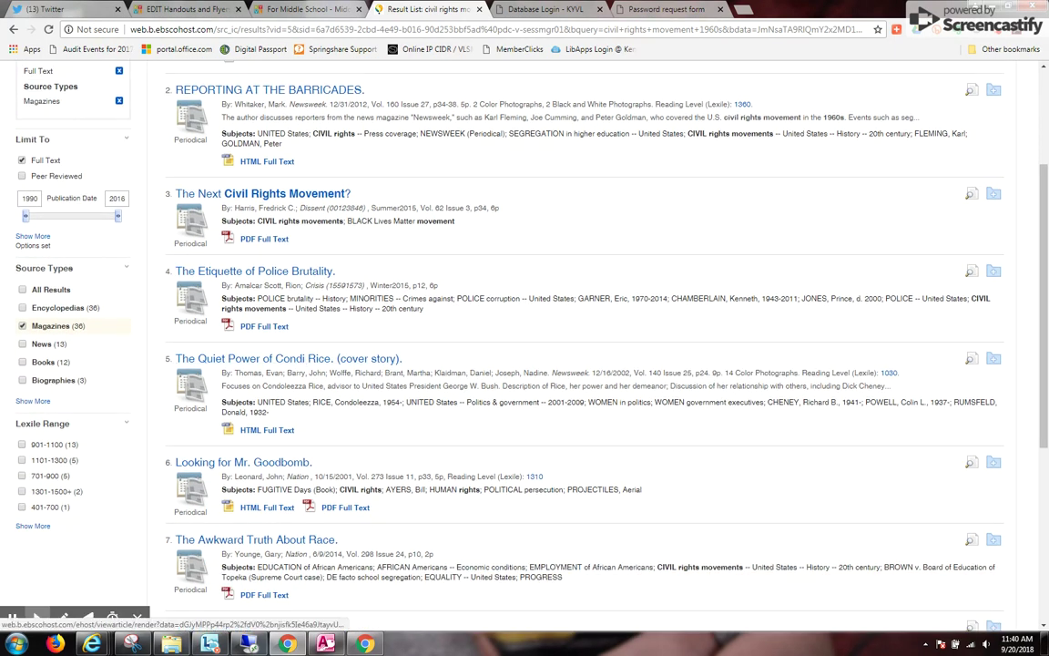
scroll(488, 414, down, 2)
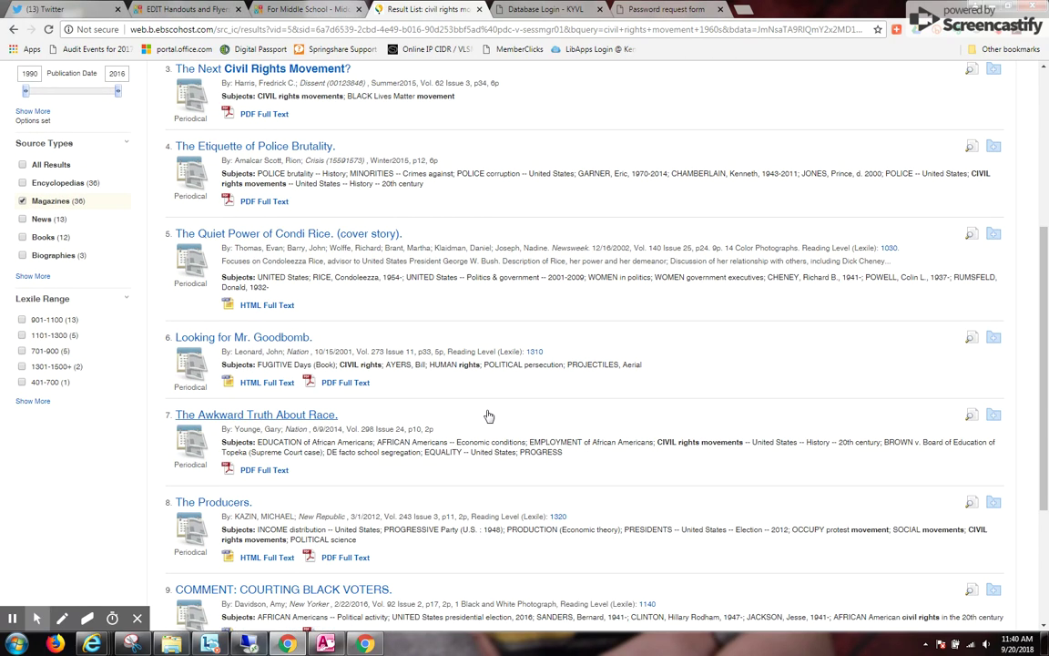
scroll(492, 405, down, 2)
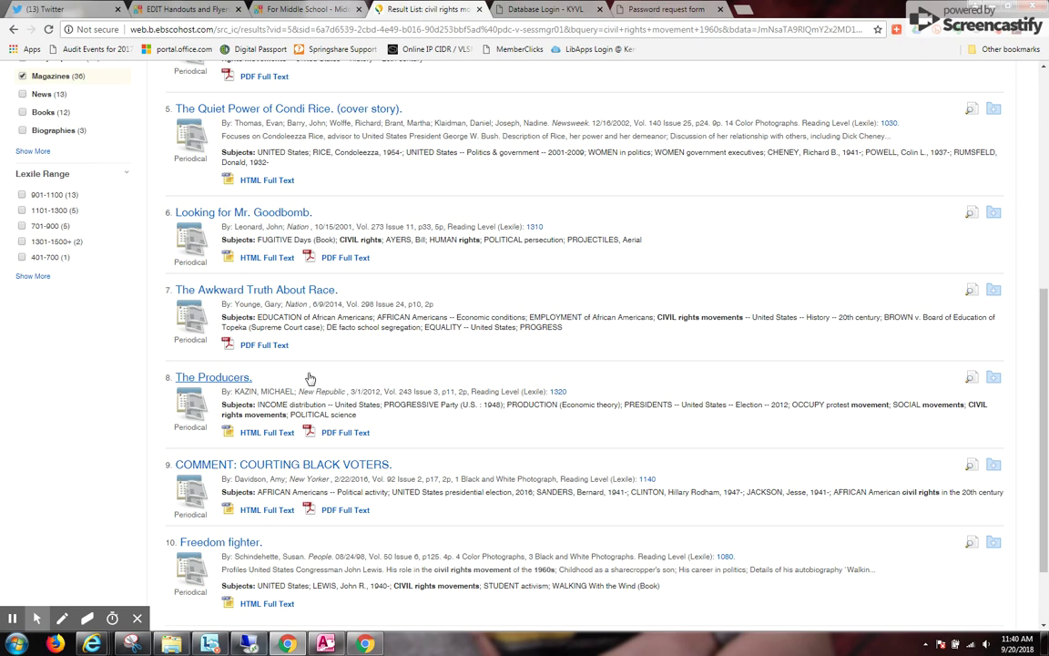
scroll(305, 380, down, 2)
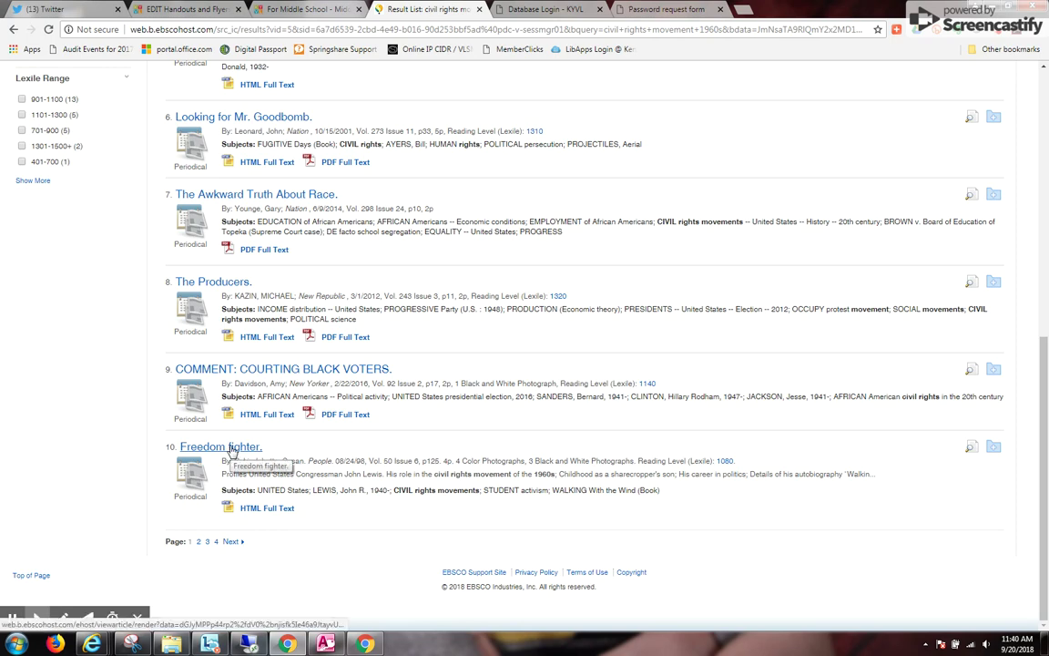
scroll(238, 456, up, 1)
scroll(235, 453, up, 5)
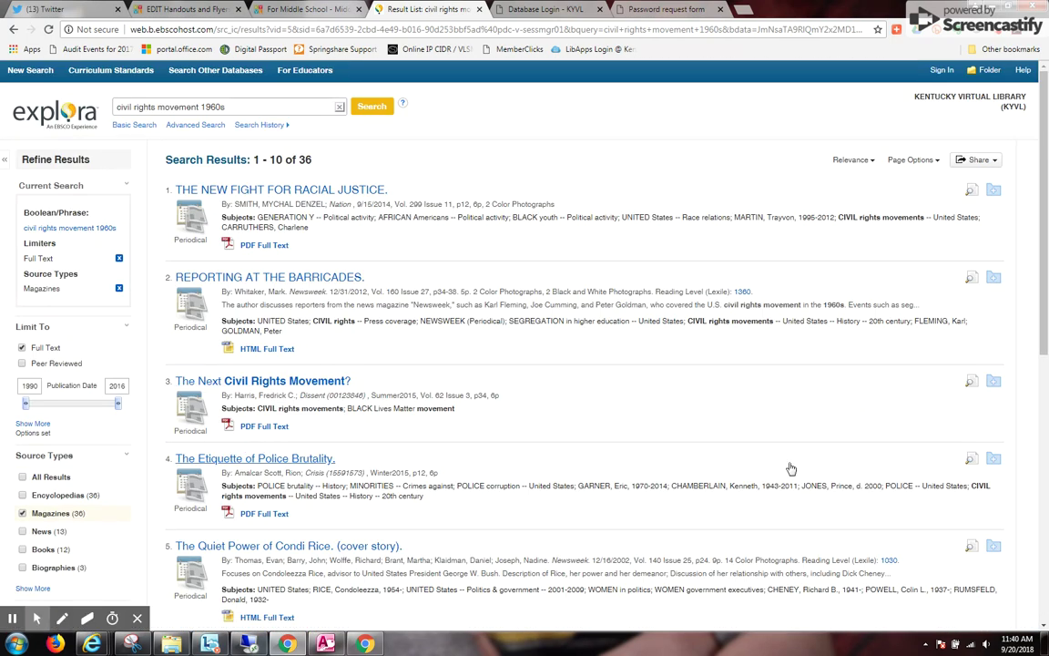
Open the PDF full text of 'The New Fight for Racial Justice' and page ahead to page 6.
click(272, 246)
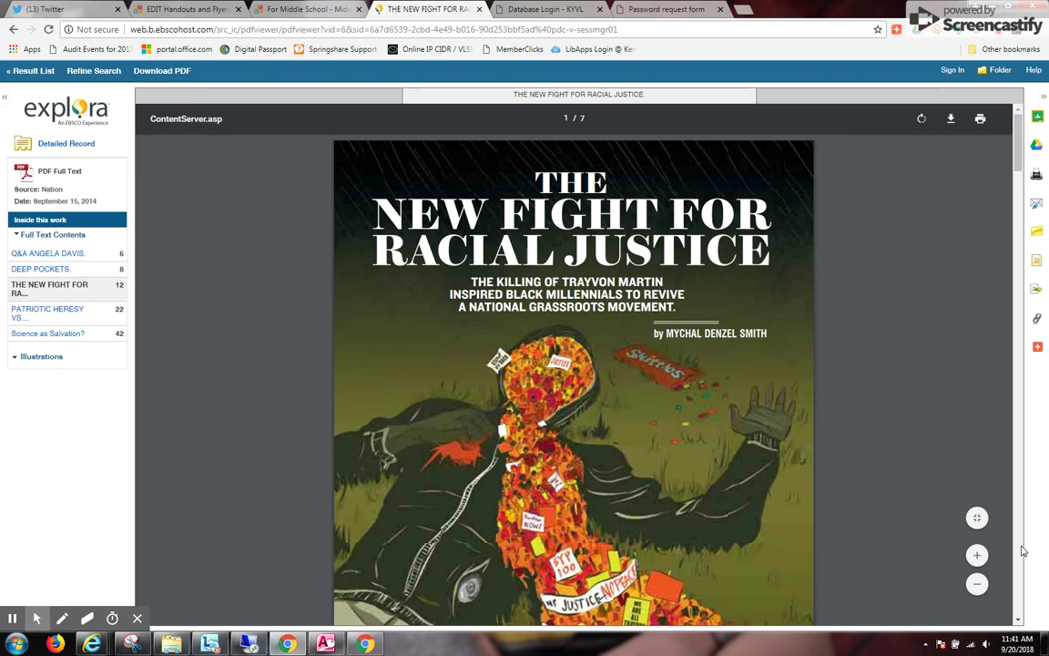
click(1022, 551)
click(1022, 551)
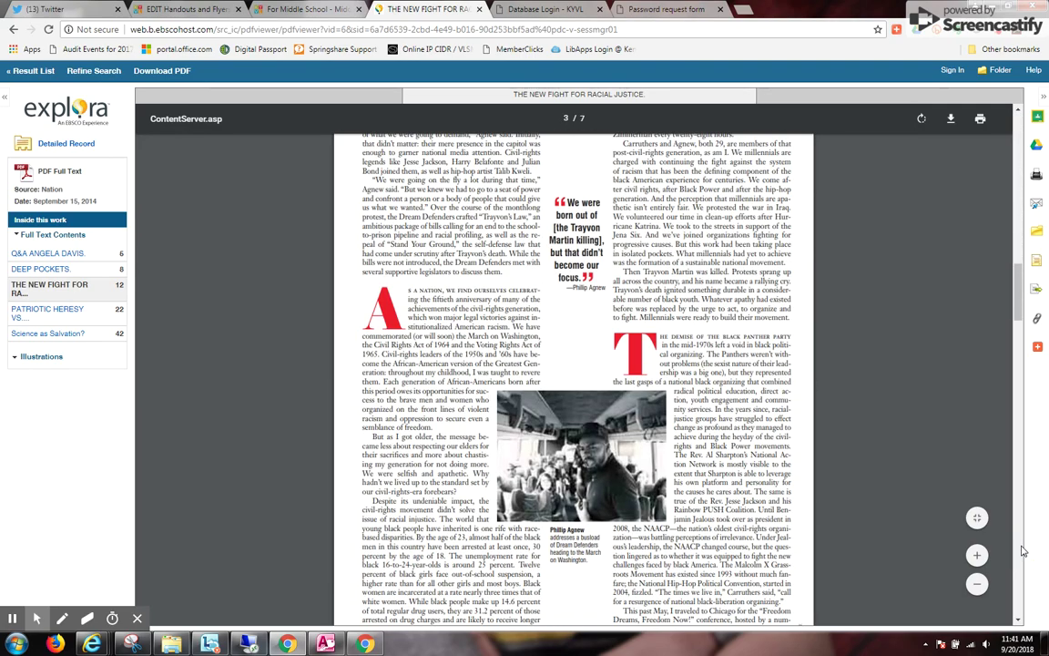
click(1022, 551)
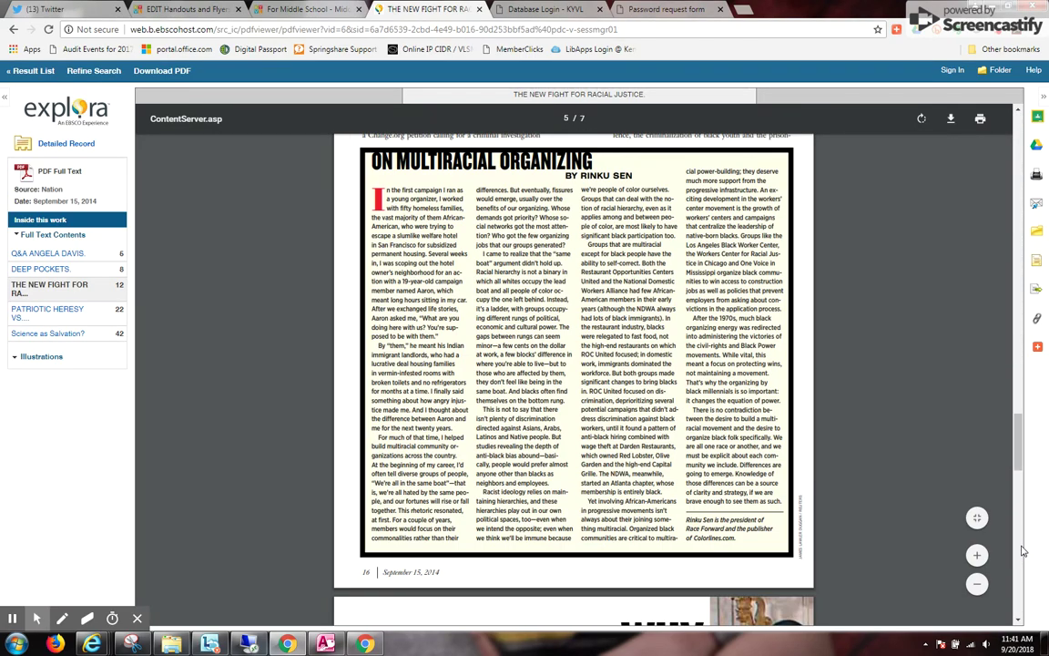
click(1022, 551)
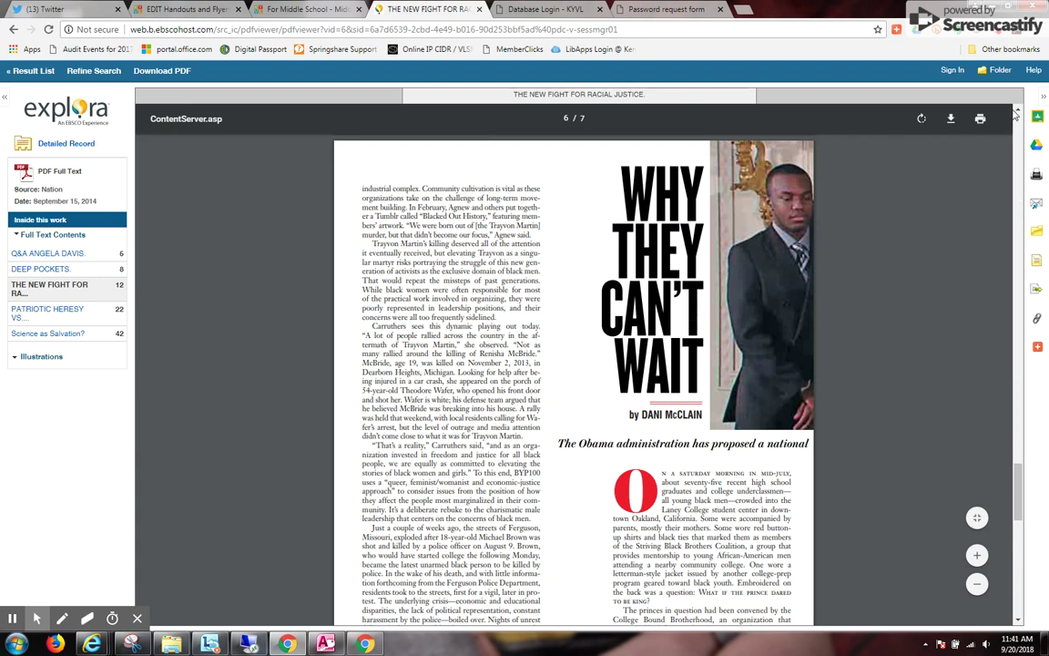
Go back to the PDF's cover page, download the article, and return to the result list.
click(1020, 116)
click(1021, 117)
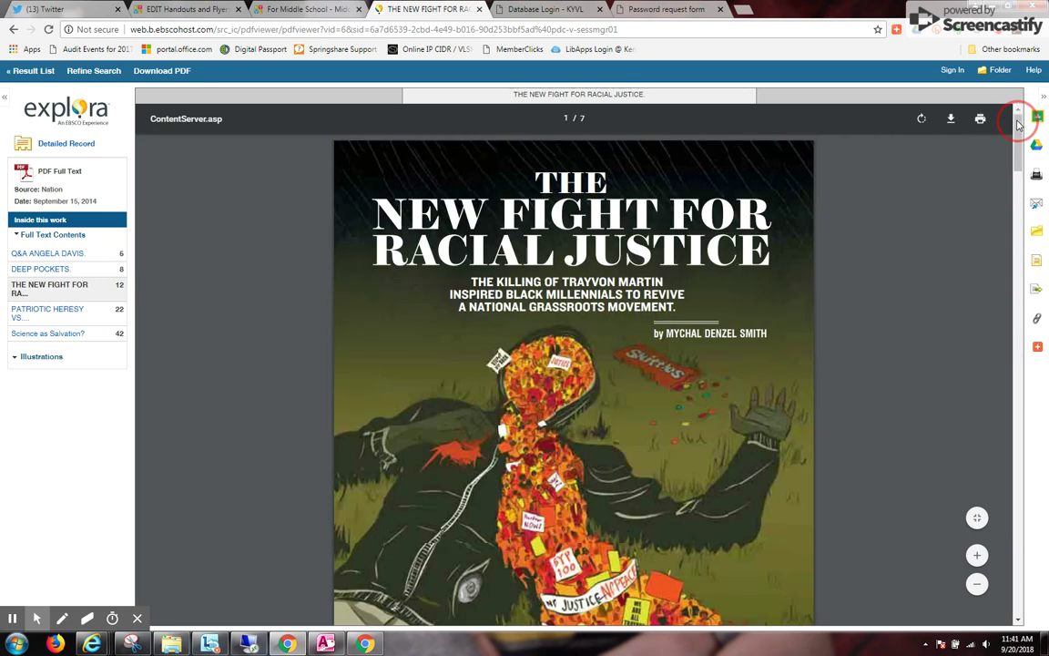
click(951, 120)
click(41, 73)
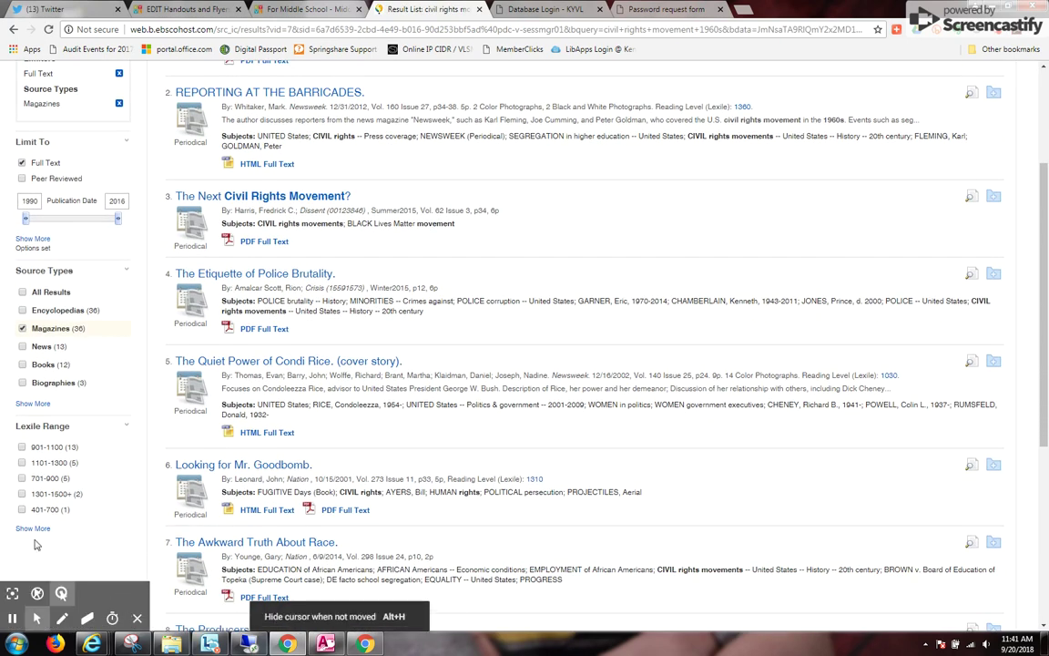
Limit results to Lexile 701-900 and remove the Magazines source-type filter, leaving 3 results.
click(22, 480)
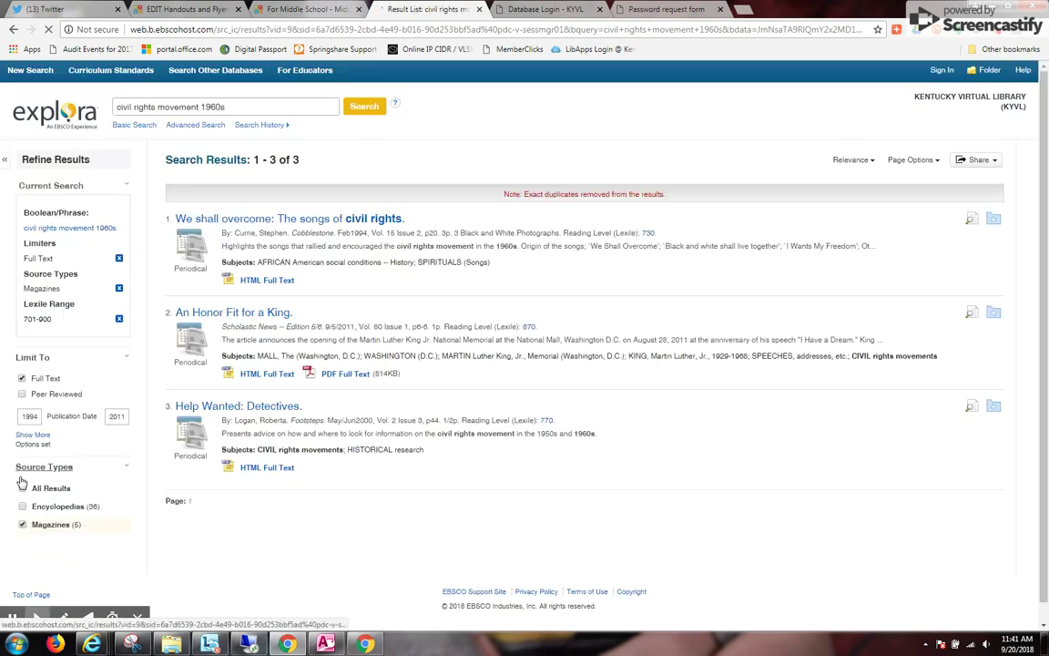
scroll(155, 477, down, 1)
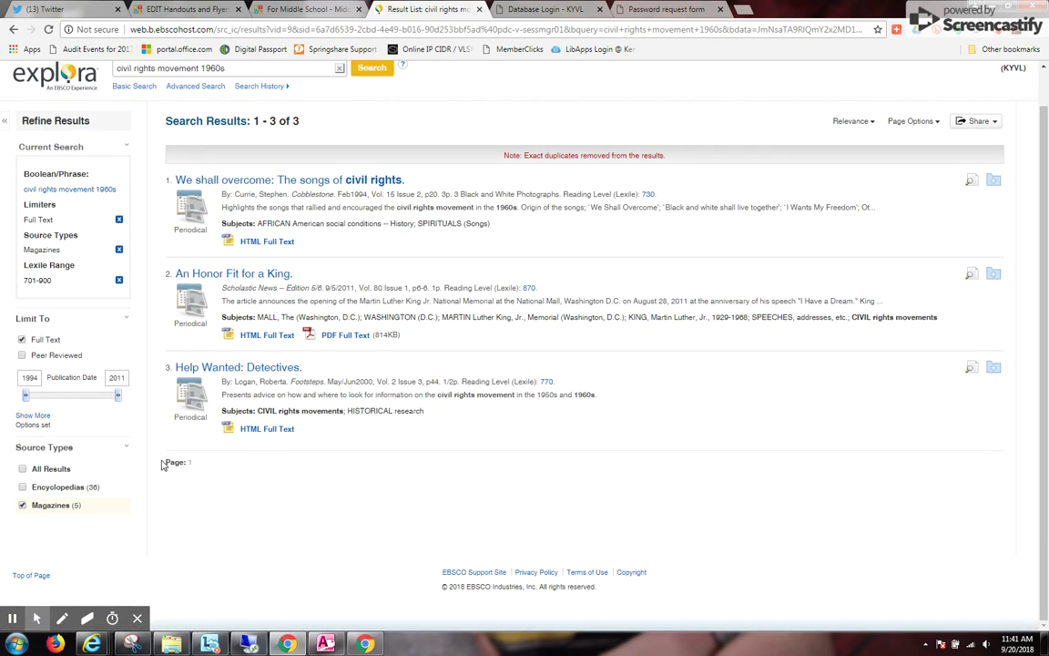
click(23, 506)
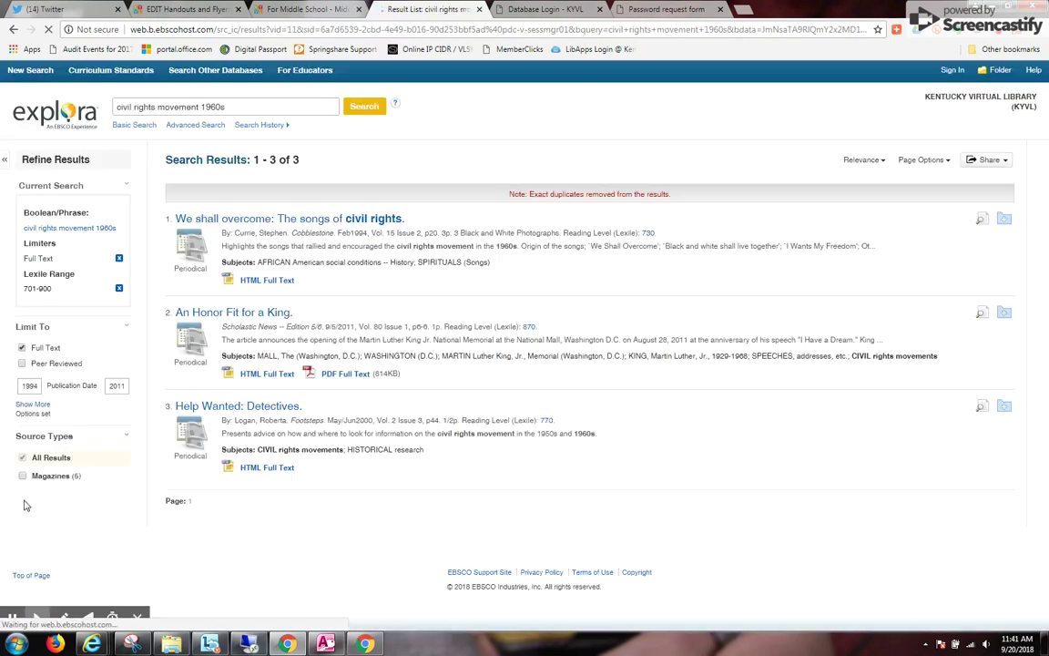
scroll(64, 489, down, 2)
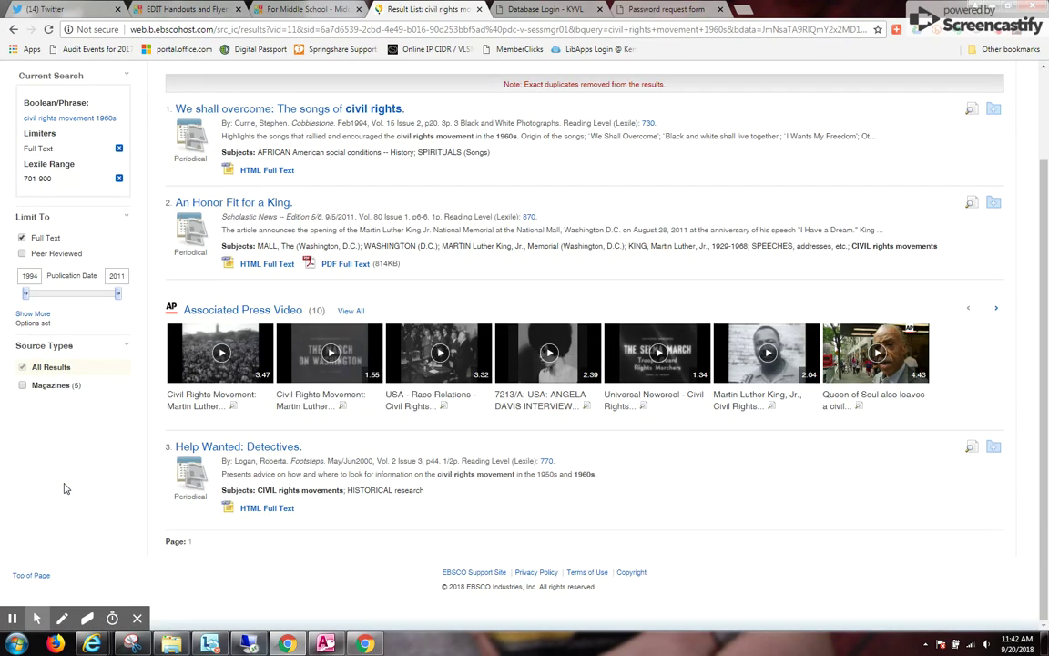
scroll(64, 489, up, 2)
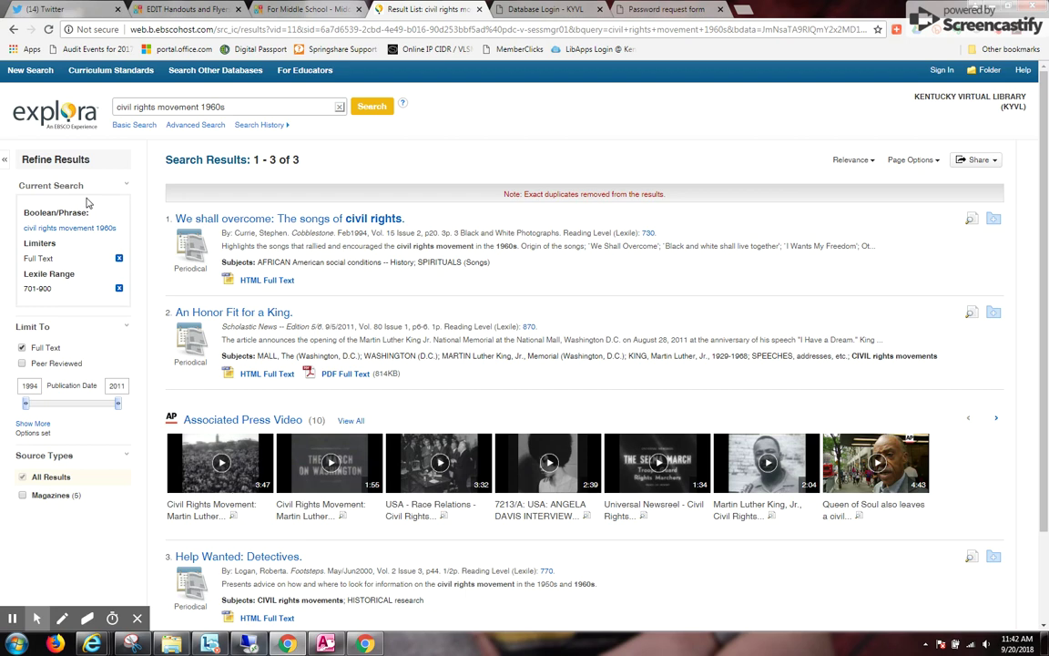
Clear the existing Lexile range filter from the results.
click(118, 289)
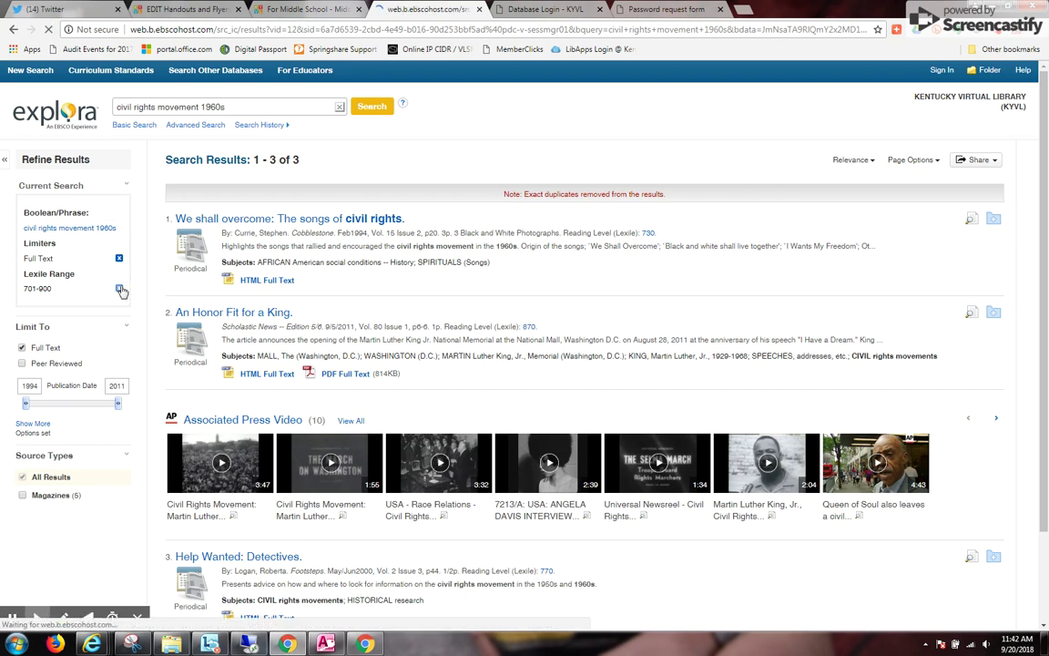
scroll(122, 291, down, 9)
scroll(118, 292, up, 7)
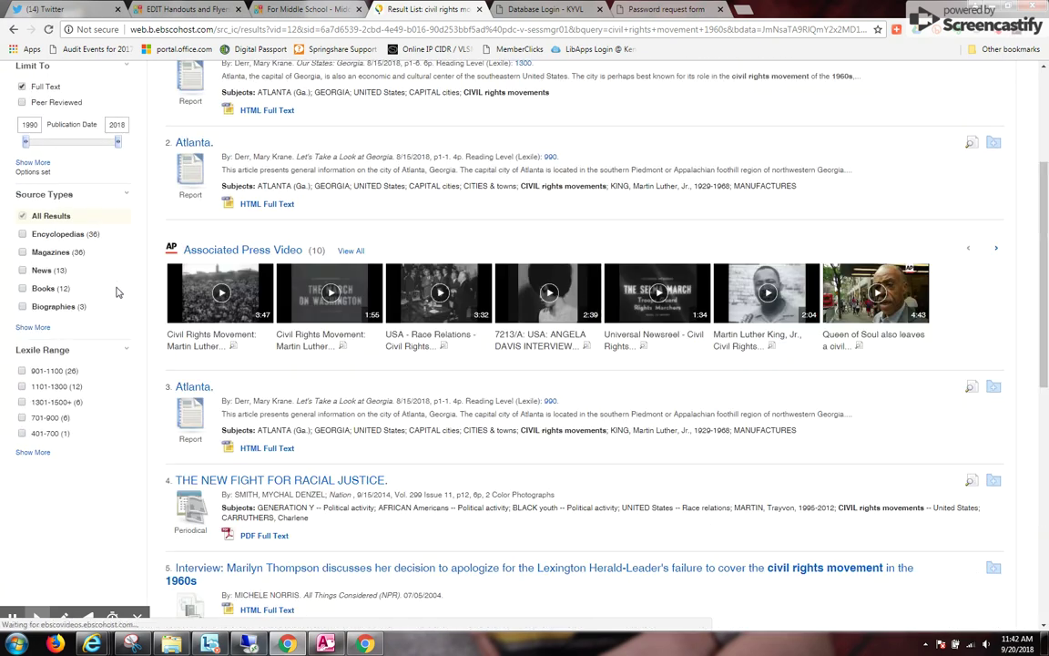
Apply the 701-900 and 901-1100 Lexile ranges together, giving 32 results.
click(39, 453)
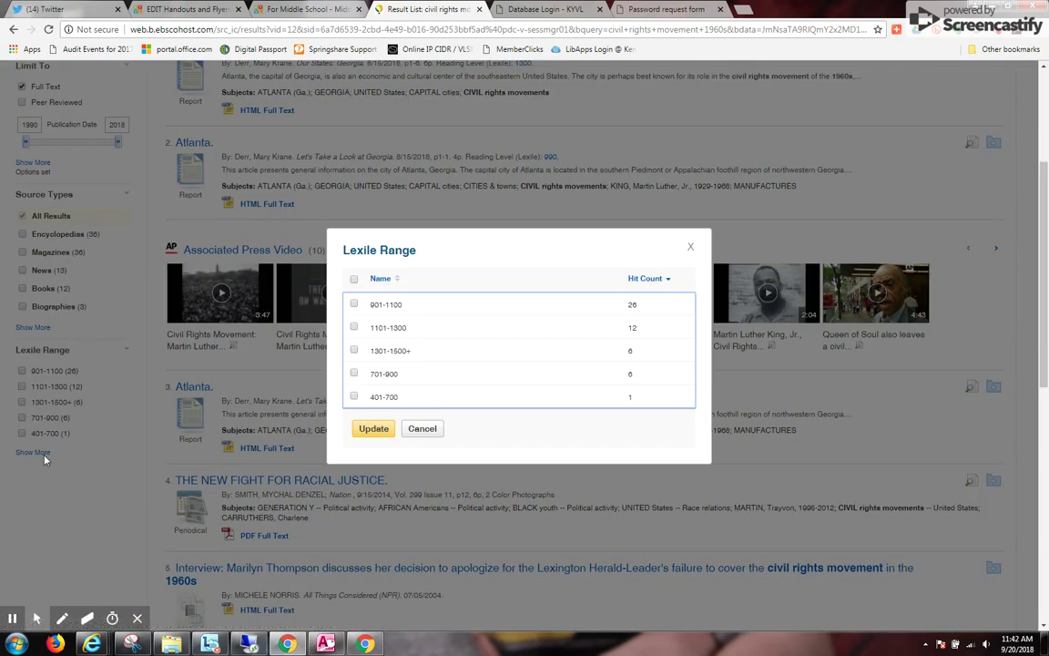
click(355, 374)
click(355, 304)
click(355, 329)
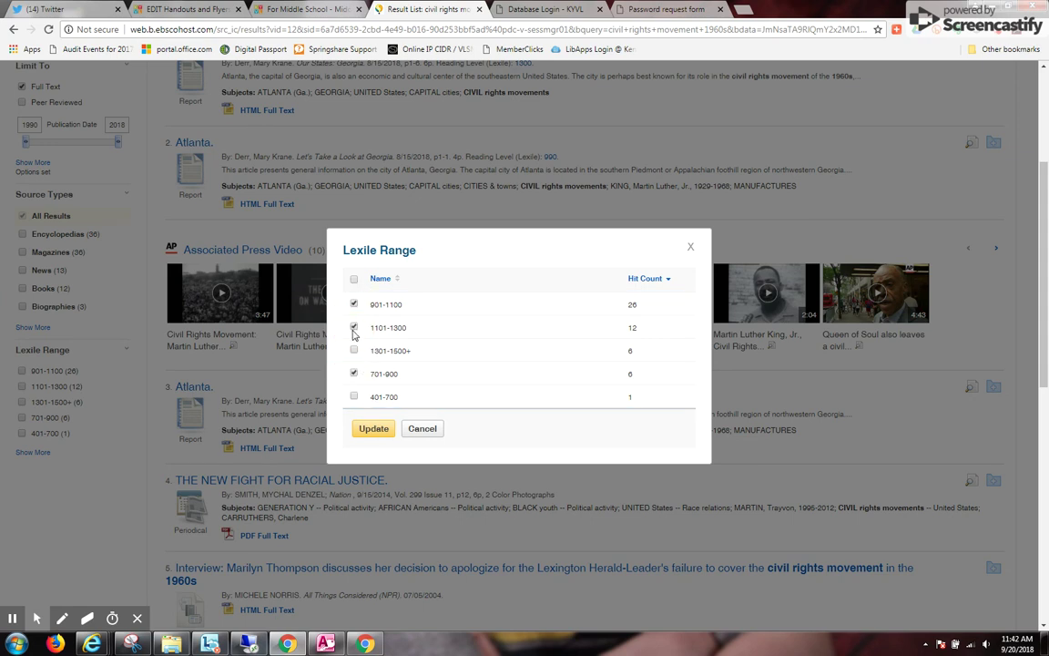
click(354, 329)
click(374, 428)
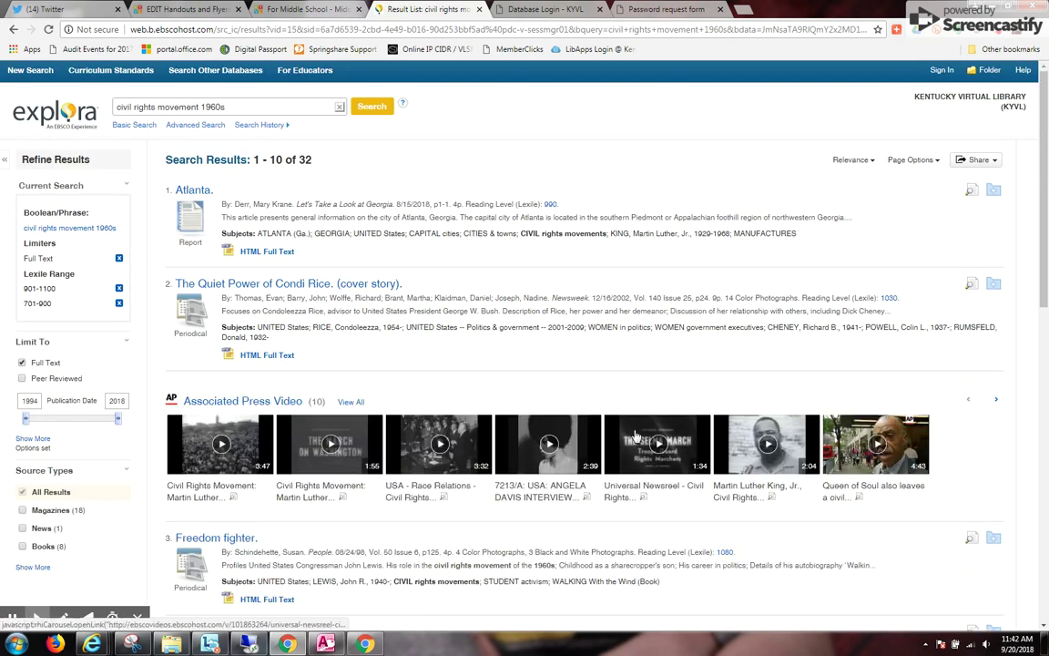
scroll(735, 441, down, 3)
scroll(735, 441, down, 5)
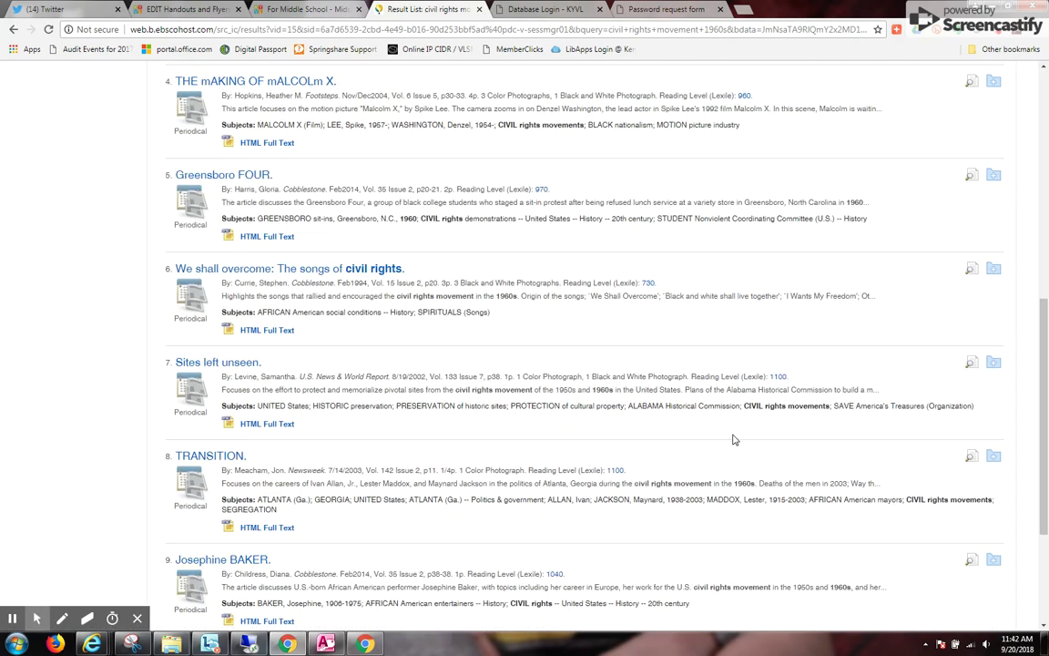
scroll(733, 440, up, 10)
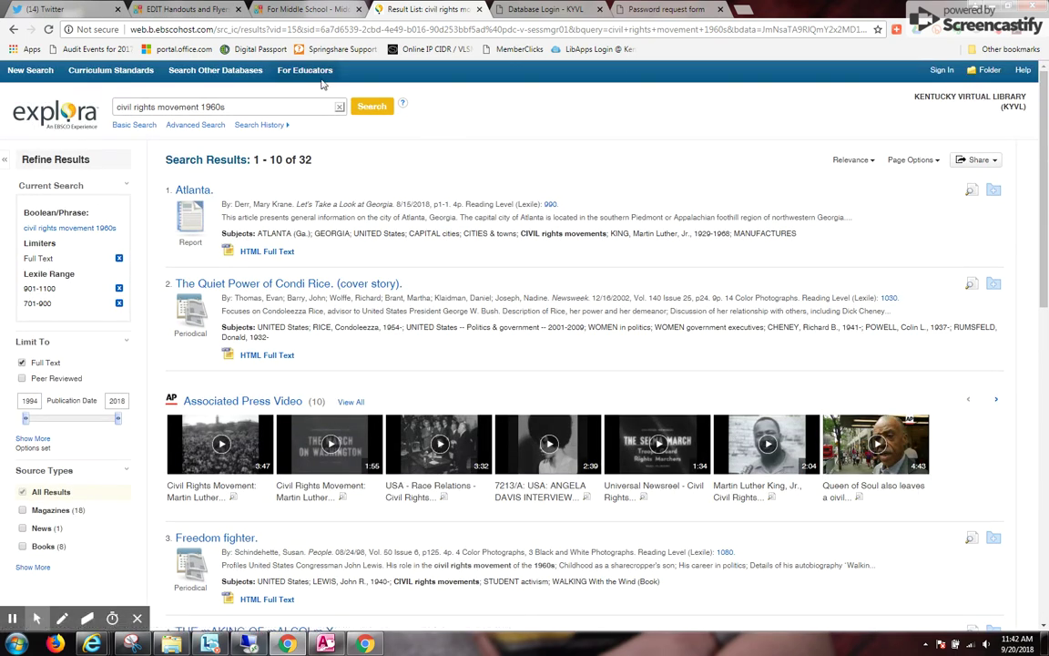
Return to the Kentucky Virtual Library Middle School Resources tab and browse its database list.
click(330, 11)
scroll(670, 194, up, 5)
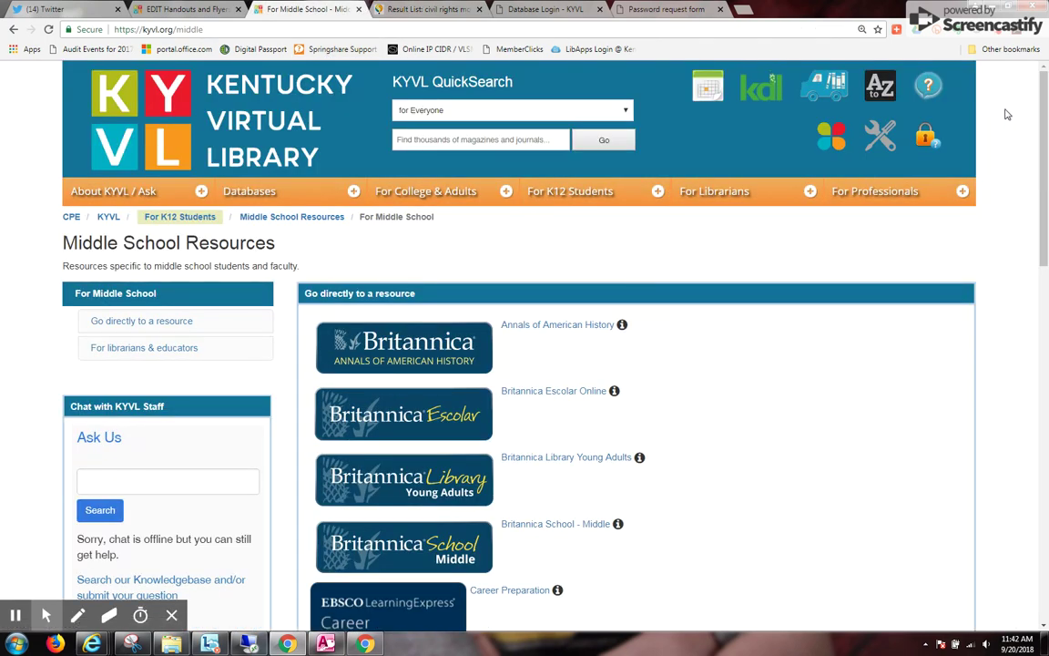
scroll(961, 308, down, 2)
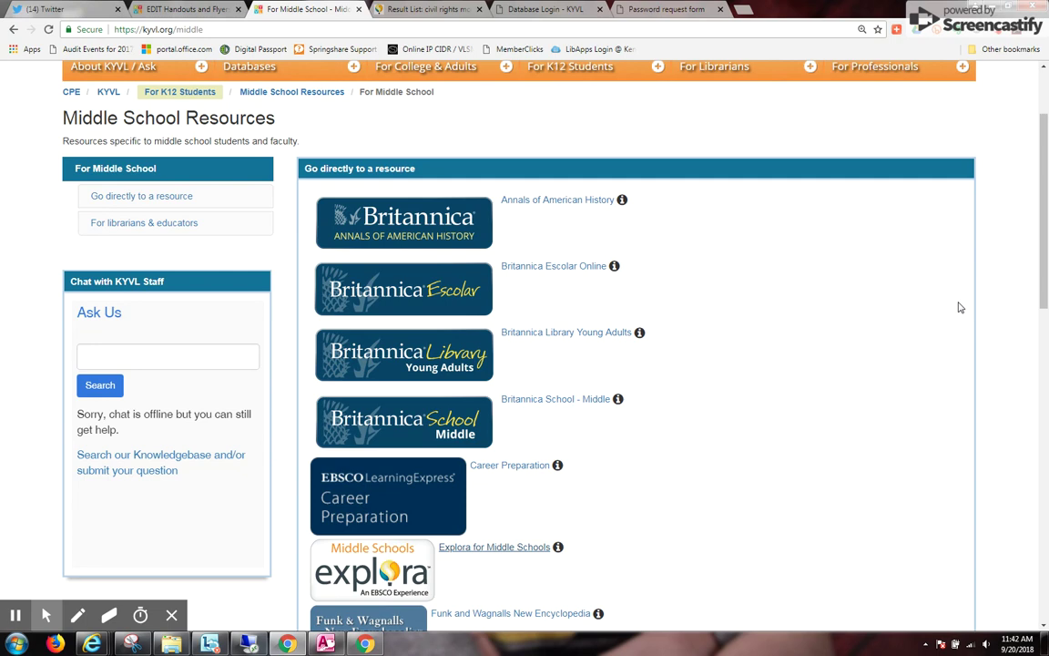
scroll(959, 308, up, 2)
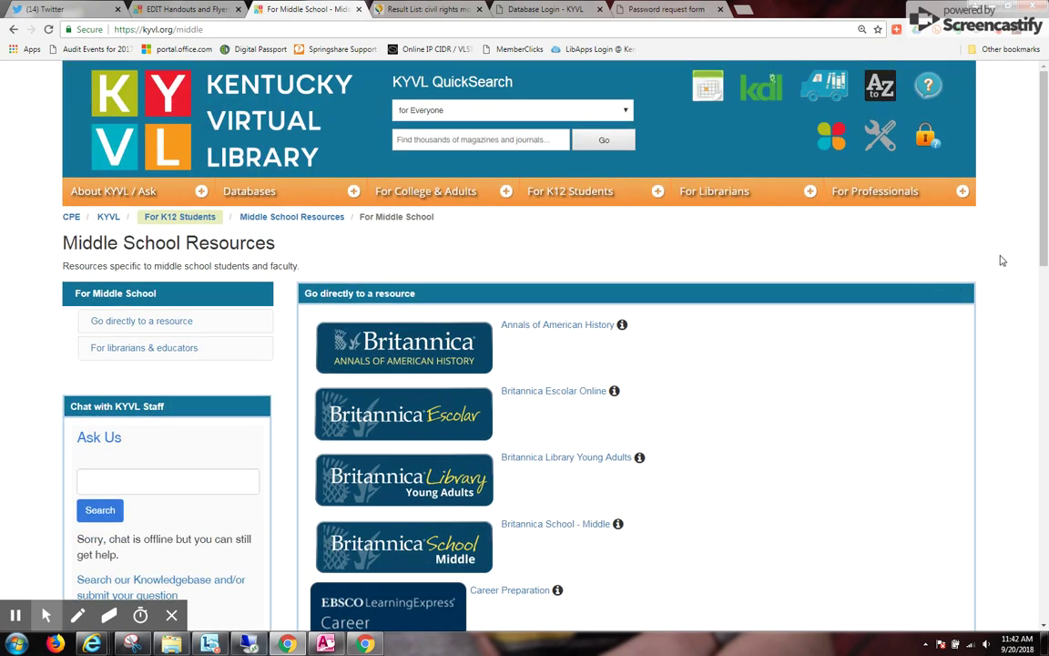